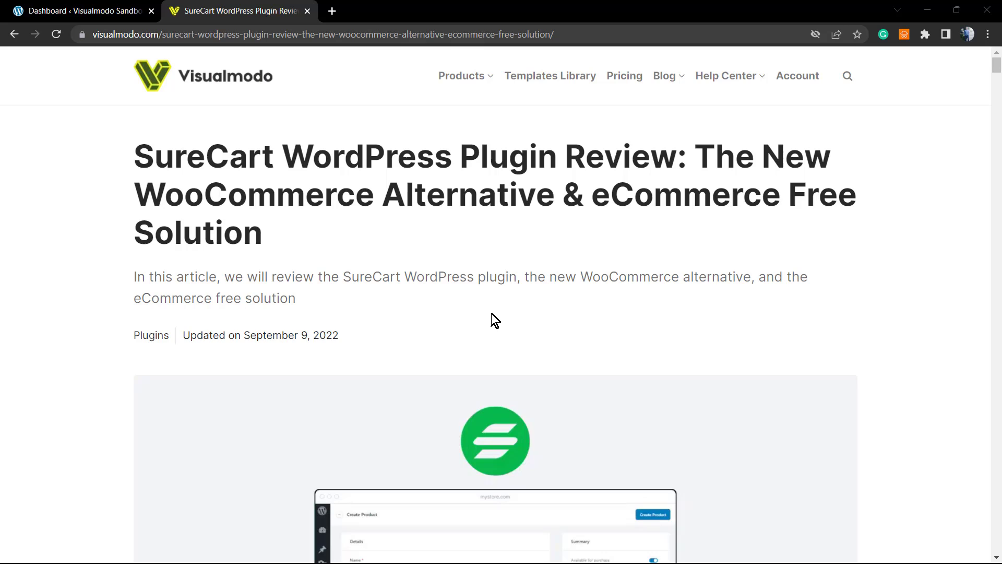
Skim the Visualmodo SureCart review article, then switch to the WordPress dashboard tab
scroll(495, 320, down, 1)
scroll(496, 320, up, 1)
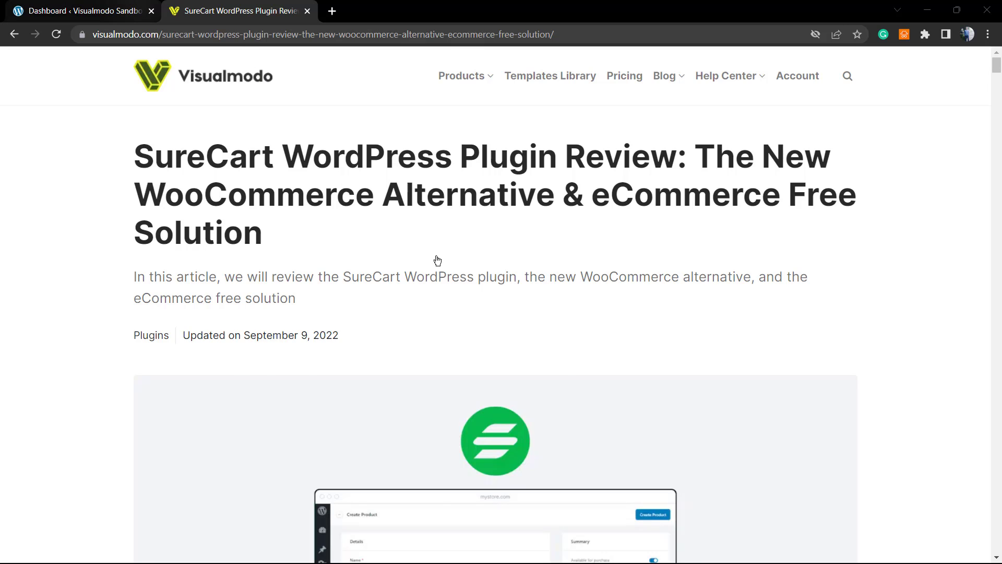
key(ctrl+shift+Tab)
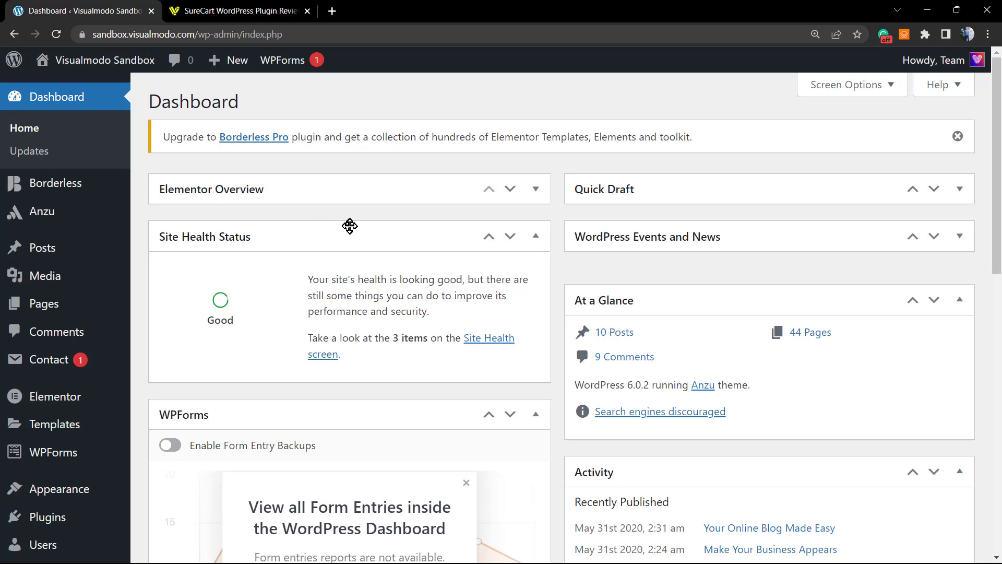
Search the plugin directory for 'SureCart' and install the SureCart plugin
scroll(275, 259, down, 2)
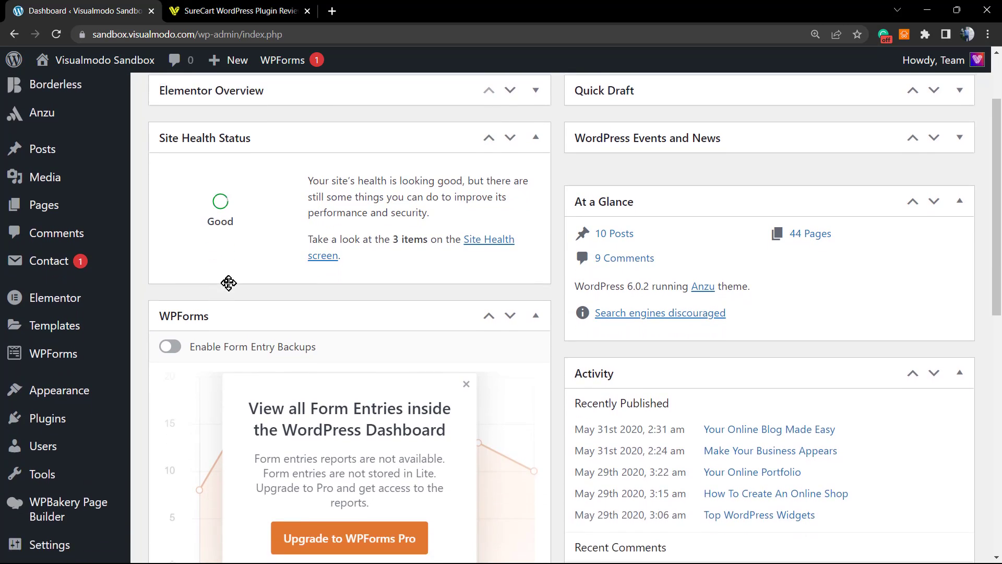
scroll(230, 282, down, 4)
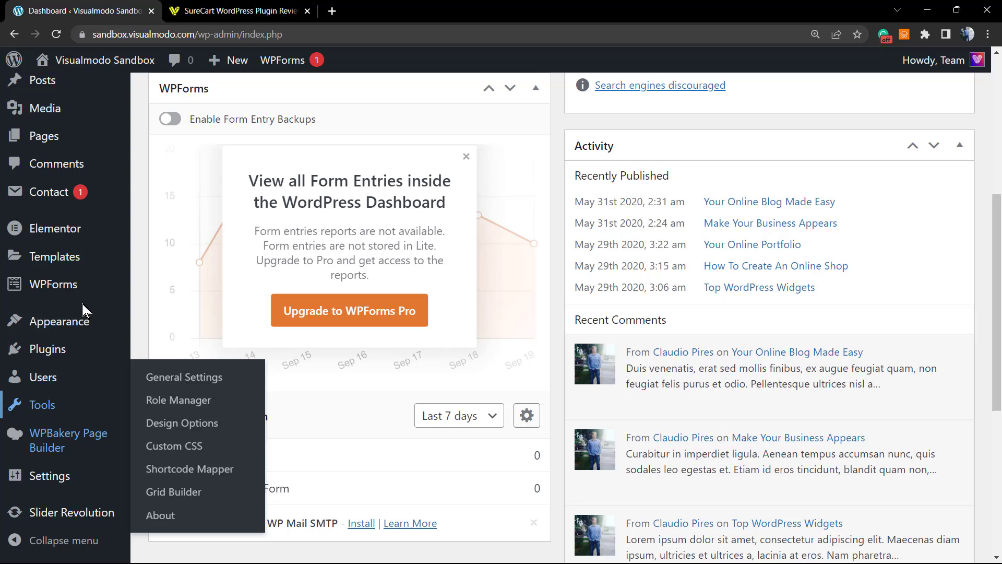
mouse_move(47, 418)
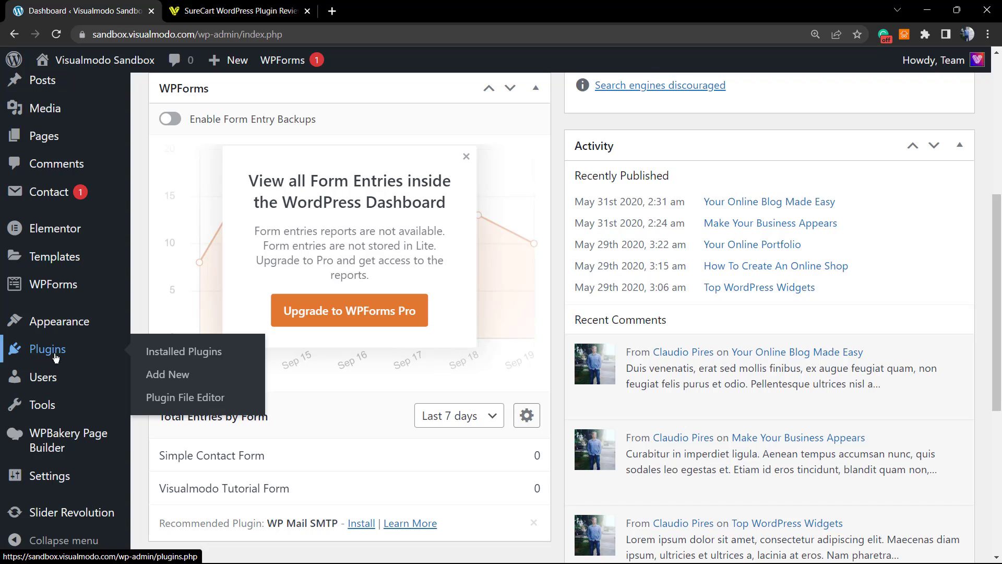
click(157, 379)
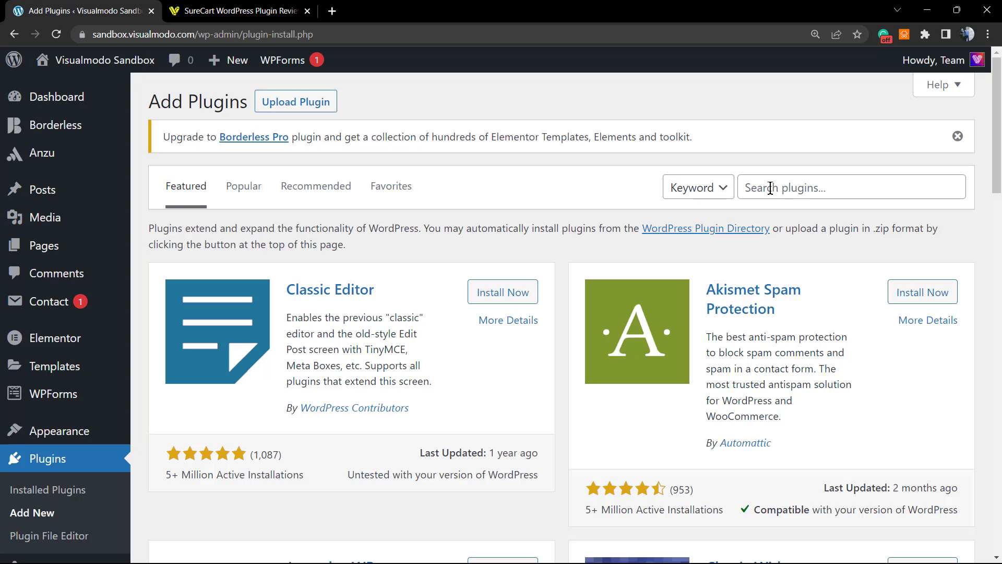
click(769, 188)
text(SureCart)
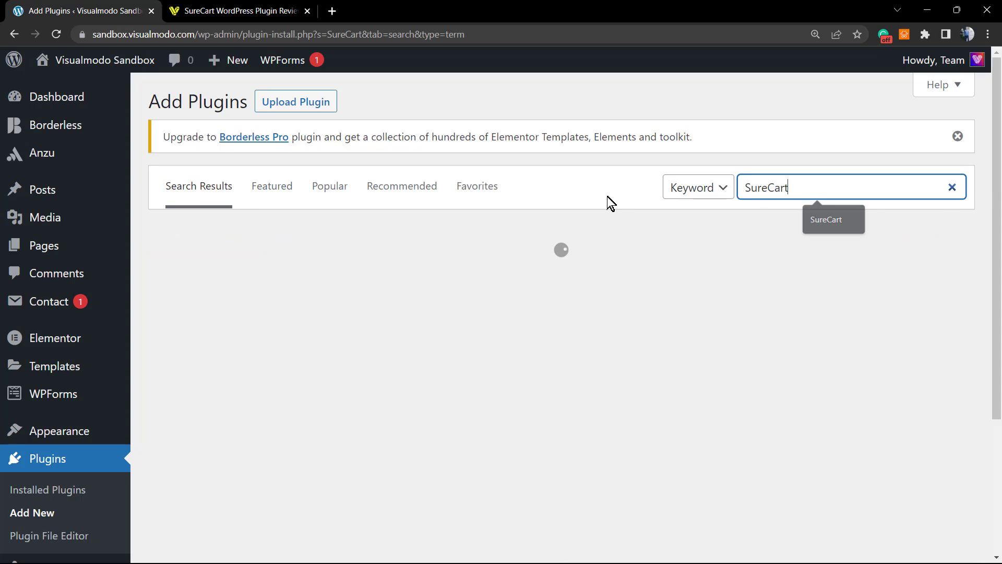
click(607, 197)
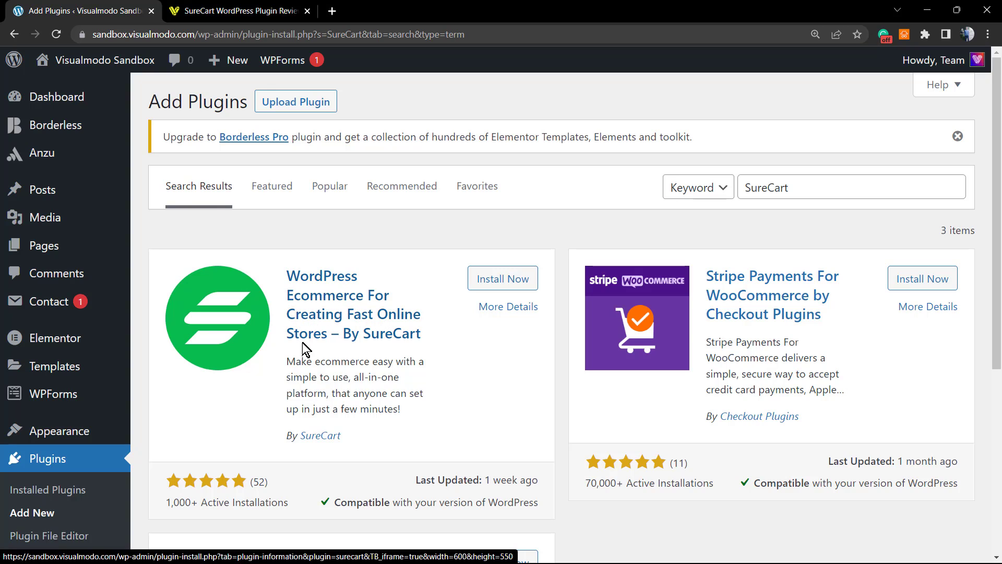
click(491, 284)
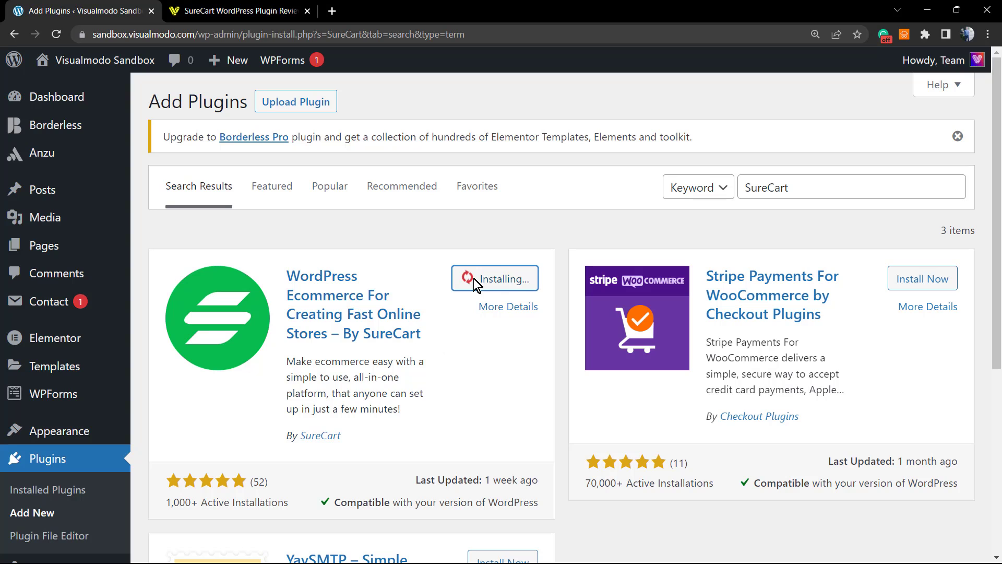
Activate SureCart and open its Get Started welcome page
click(512, 284)
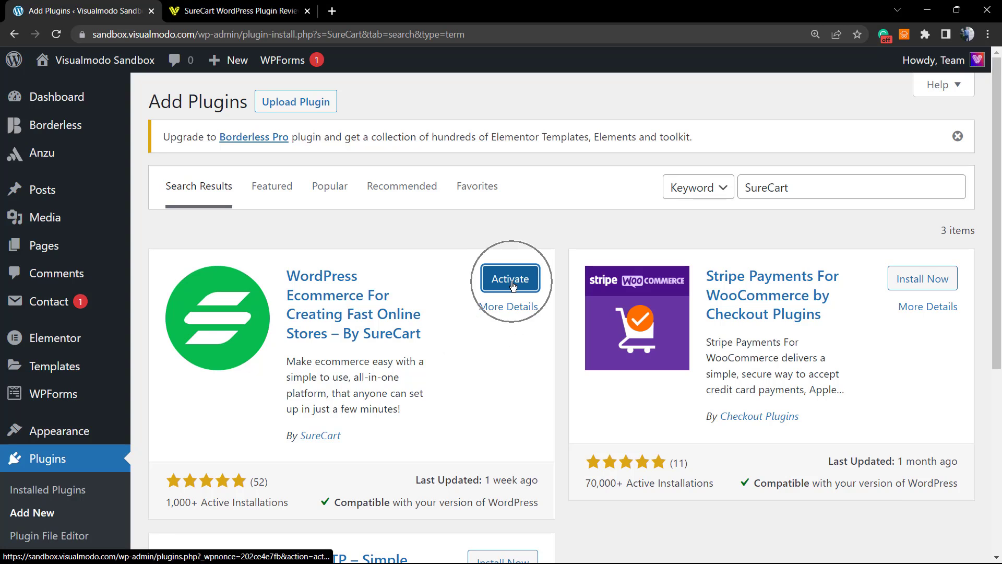
click(476, 279)
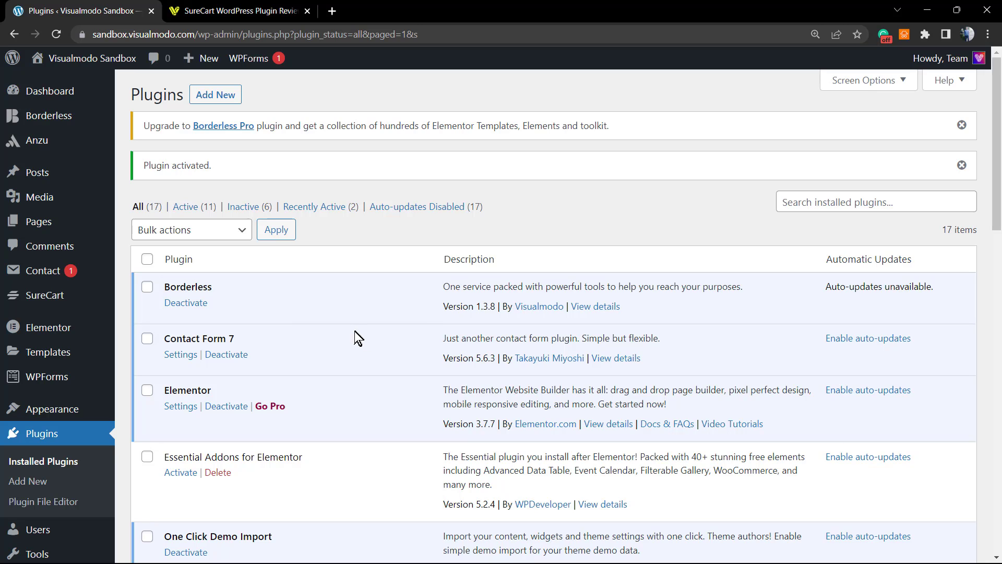
mouse_move(45, 295)
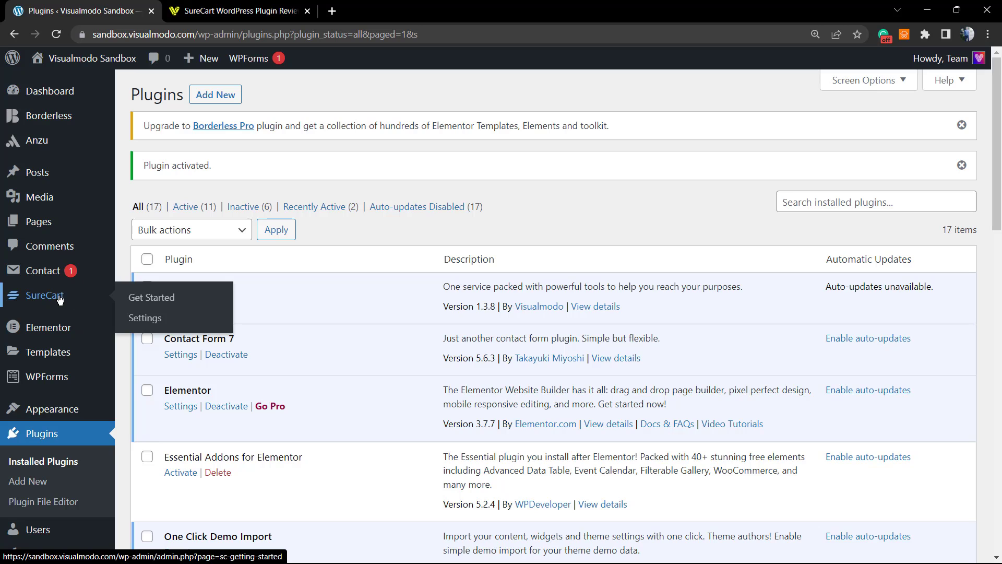
click(156, 299)
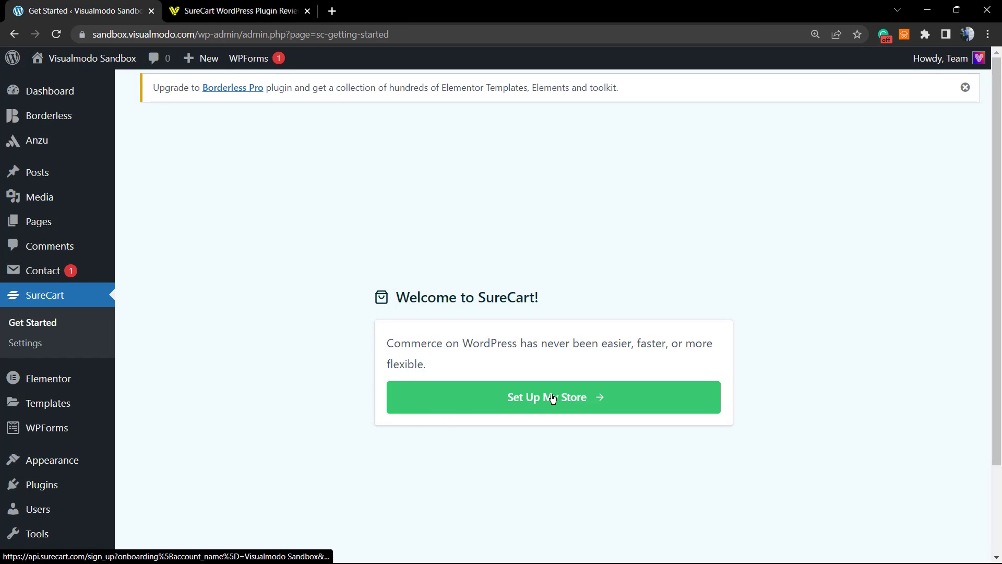
Start store setup and submit the SureCart account sign-up form
click(521, 407)
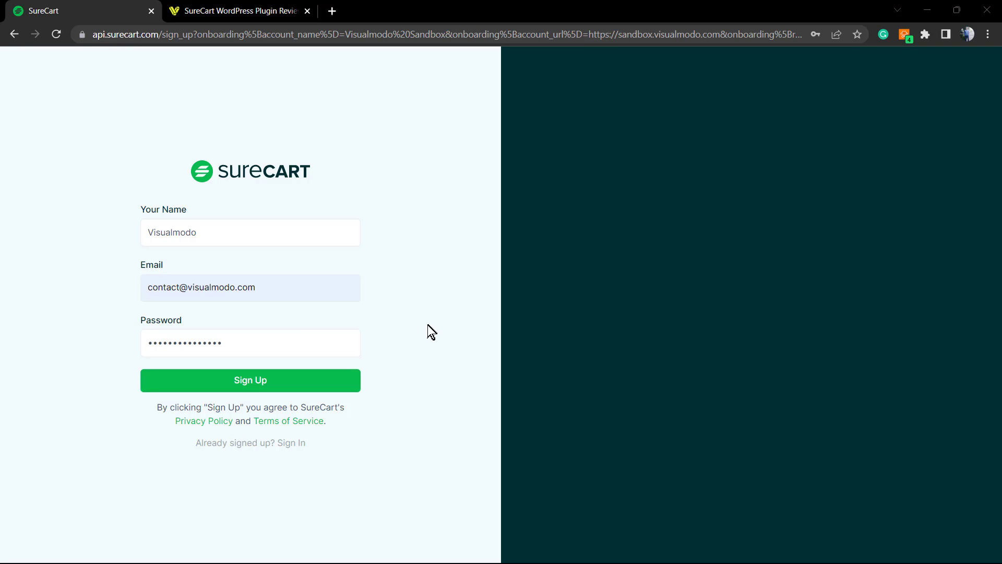
click(253, 386)
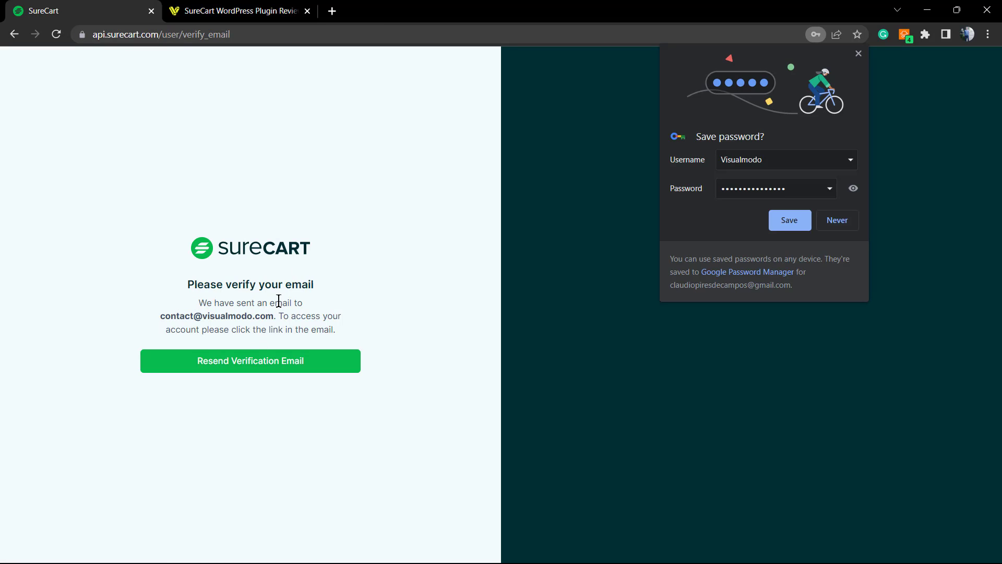
Save the SureCart sign-up password in Chrome
click(789, 222)
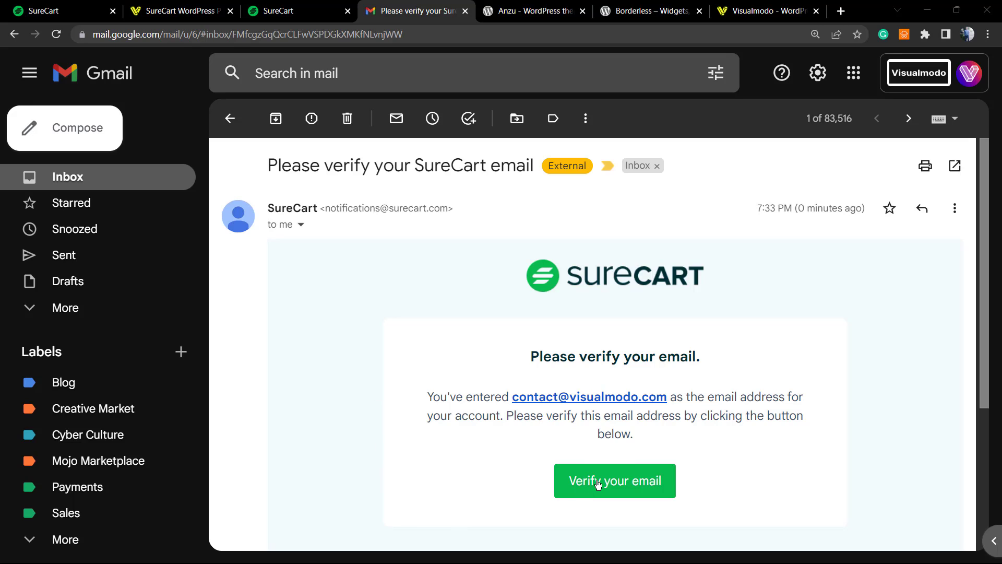
Sign in to SureCart after replacing the email with the correct pasted address
click(279, 5)
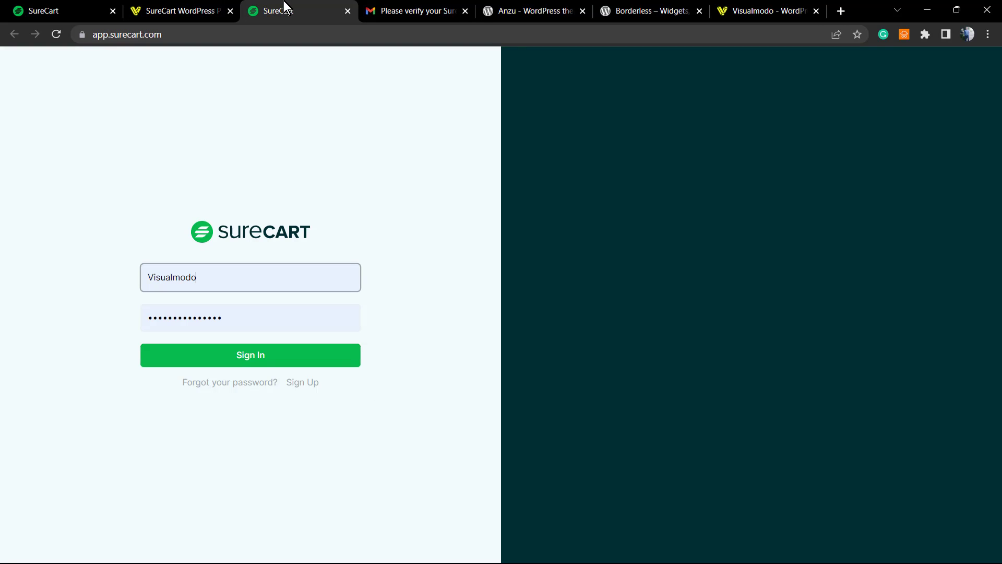
click(215, 358)
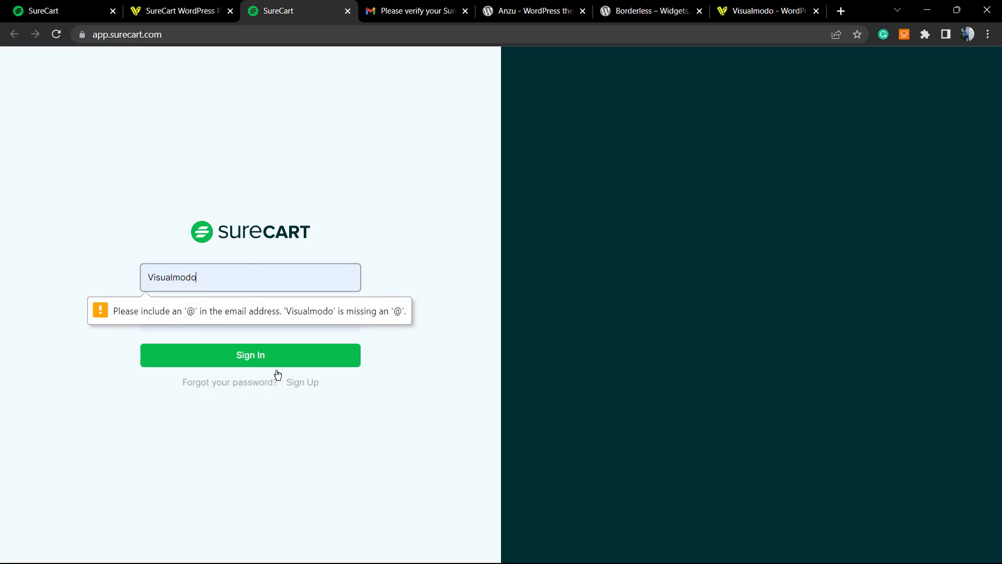
double_click(251, 273)
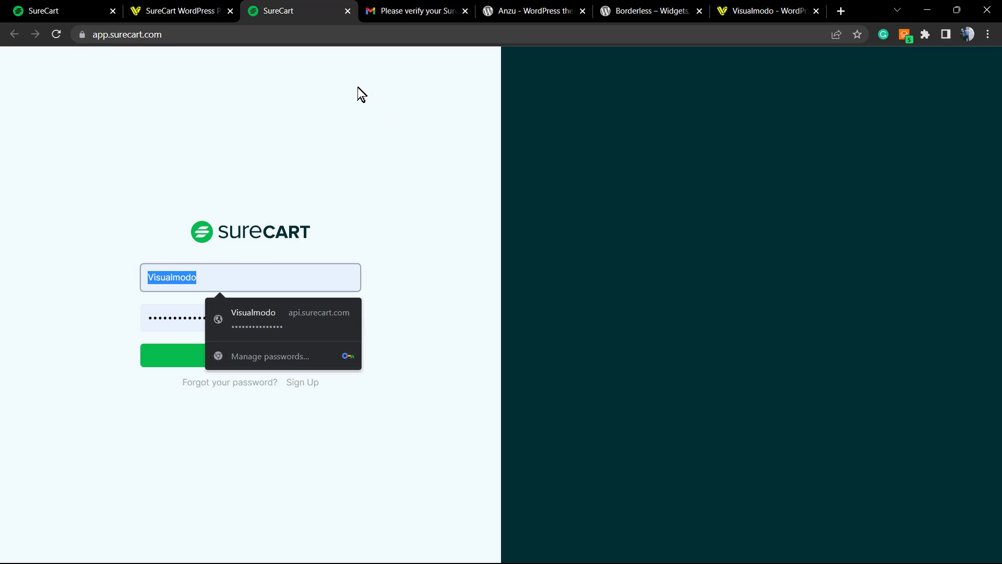
key(ctrl+v)
click(245, 356)
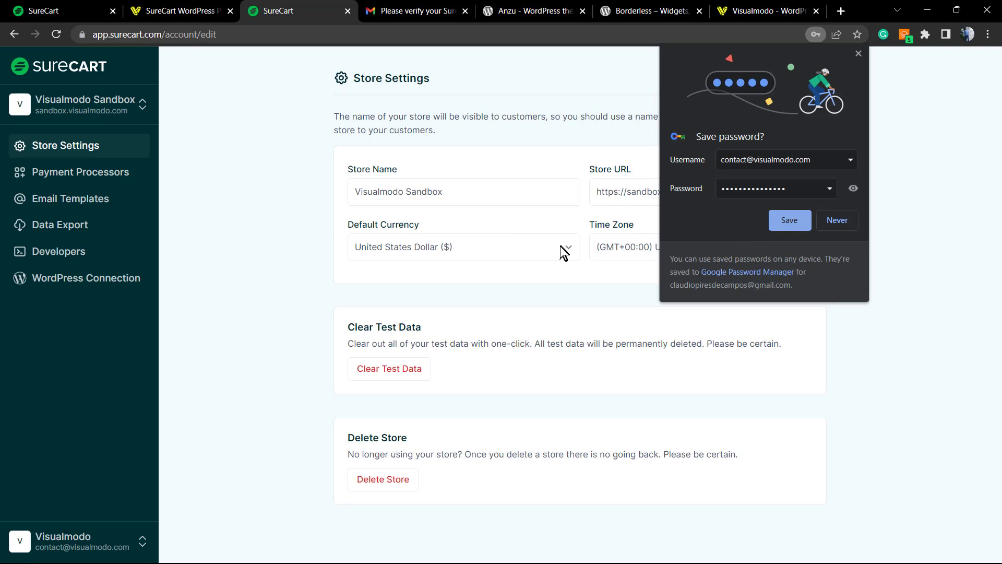
Decline saving the password and zoom the Store Settings page in two steps
click(304, 289)
key(ctrl+plus)
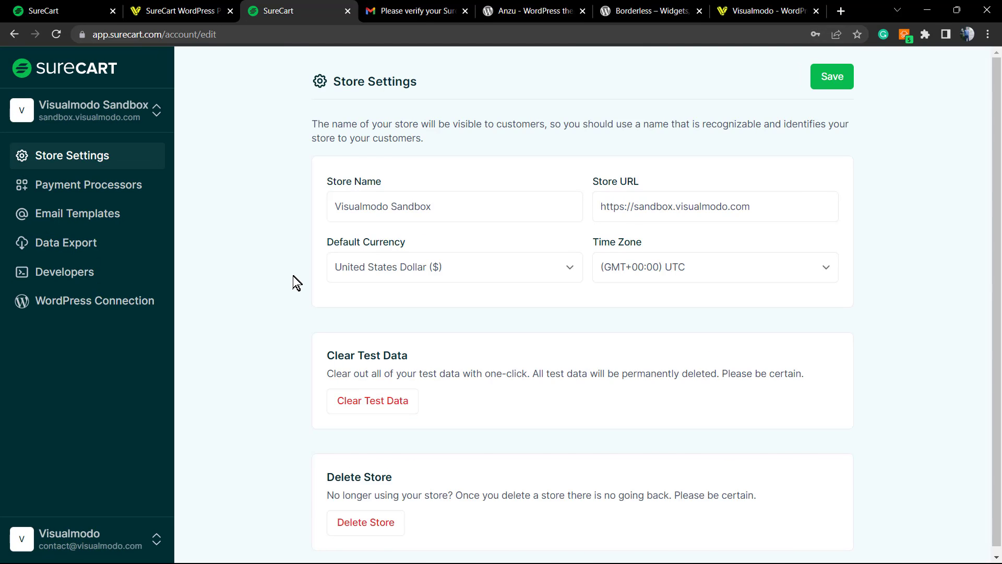
key(ctrl+plus)
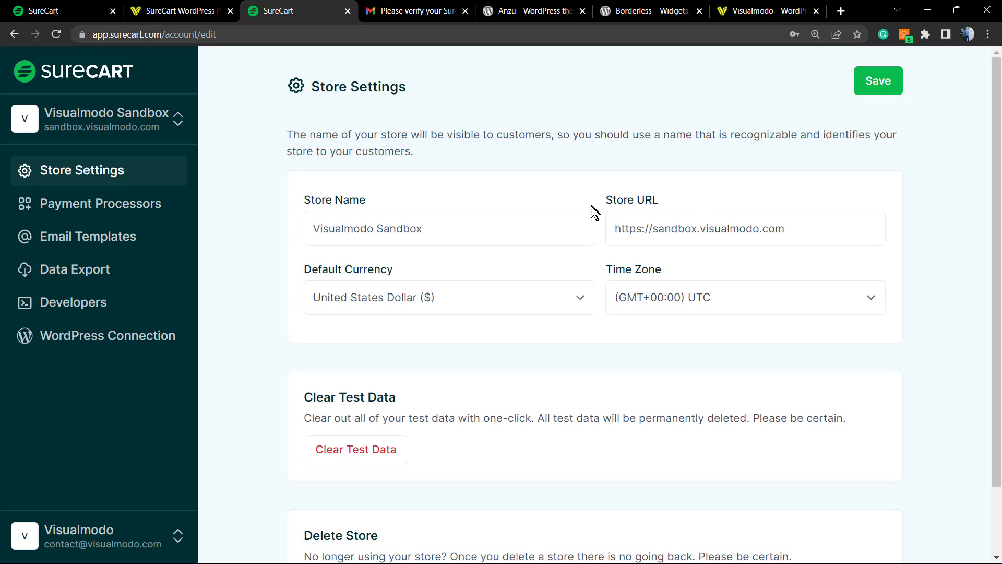
scroll(621, 307, down, 2)
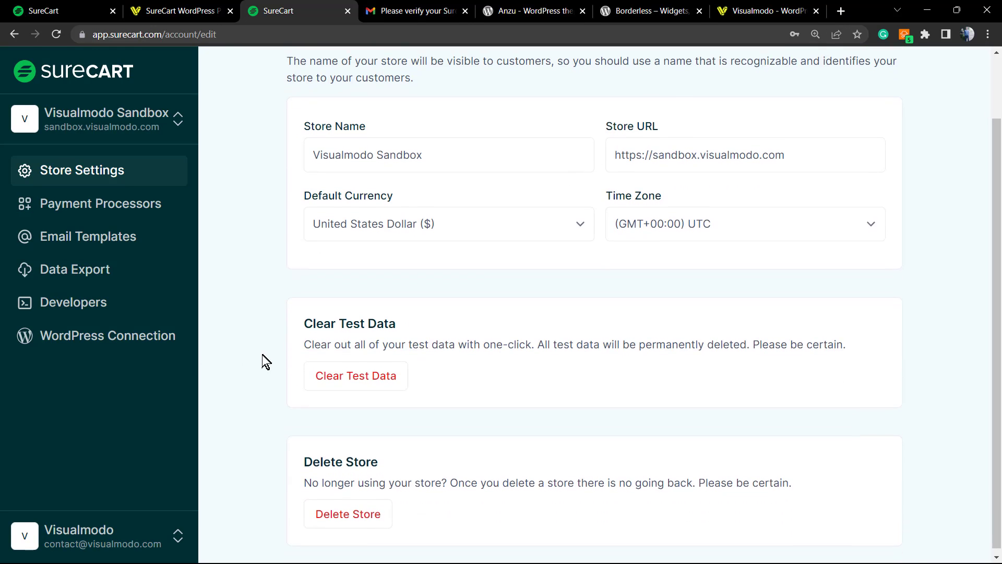
scroll(226, 396, up, 2)
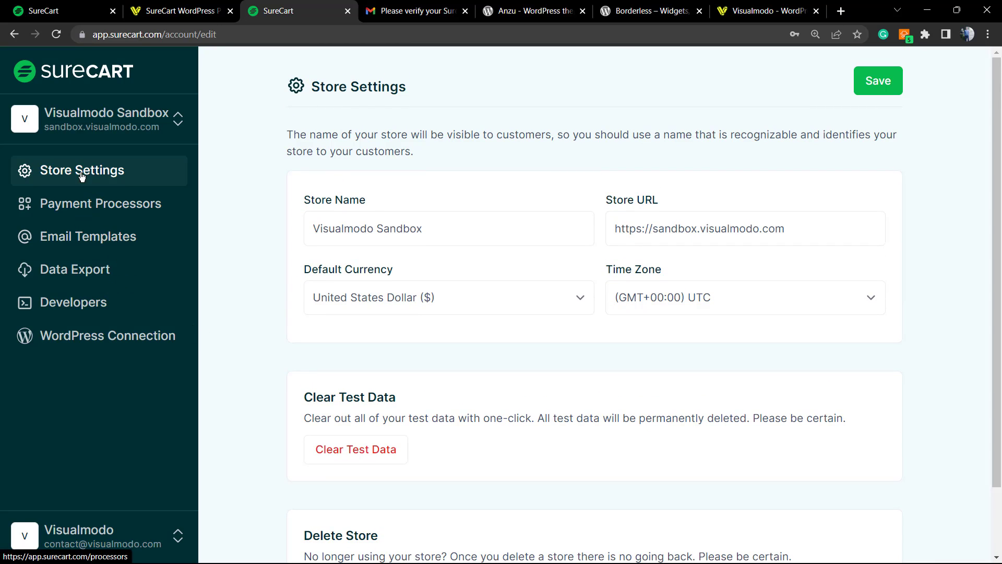
Review the payment processors and PayPal's connect page, then move on to Email Templates
click(110, 200)
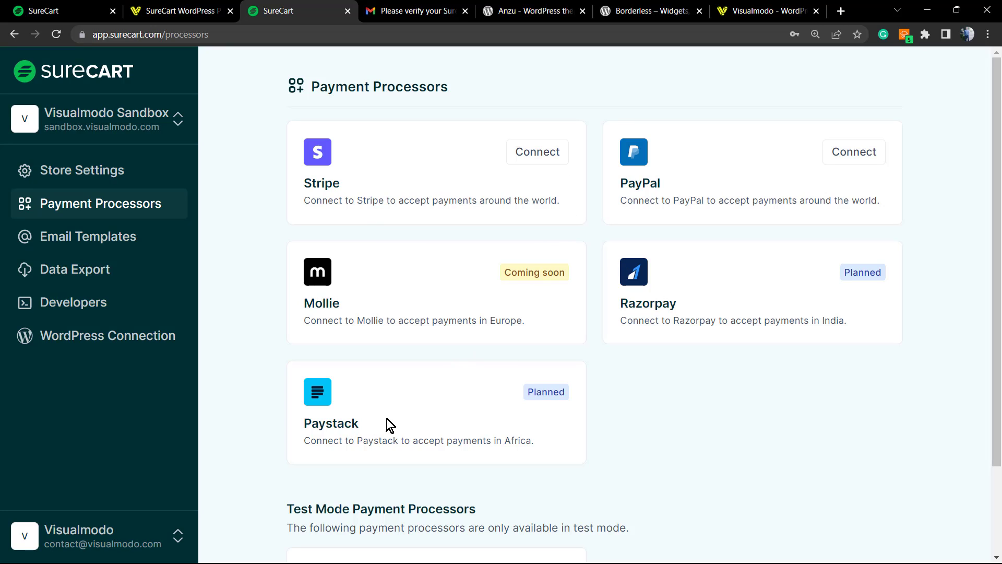
scroll(389, 424, down, 2)
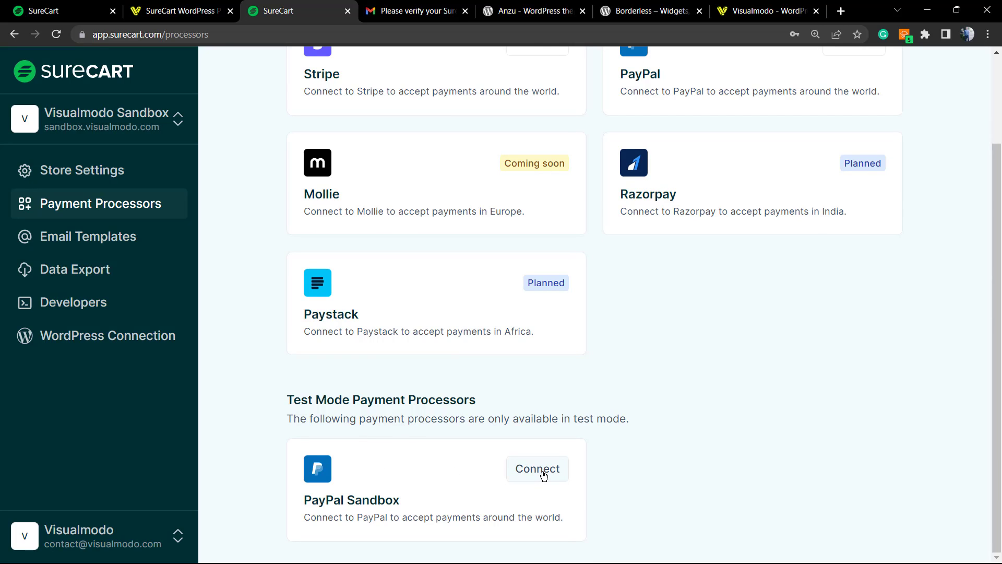
scroll(519, 458, up, 2)
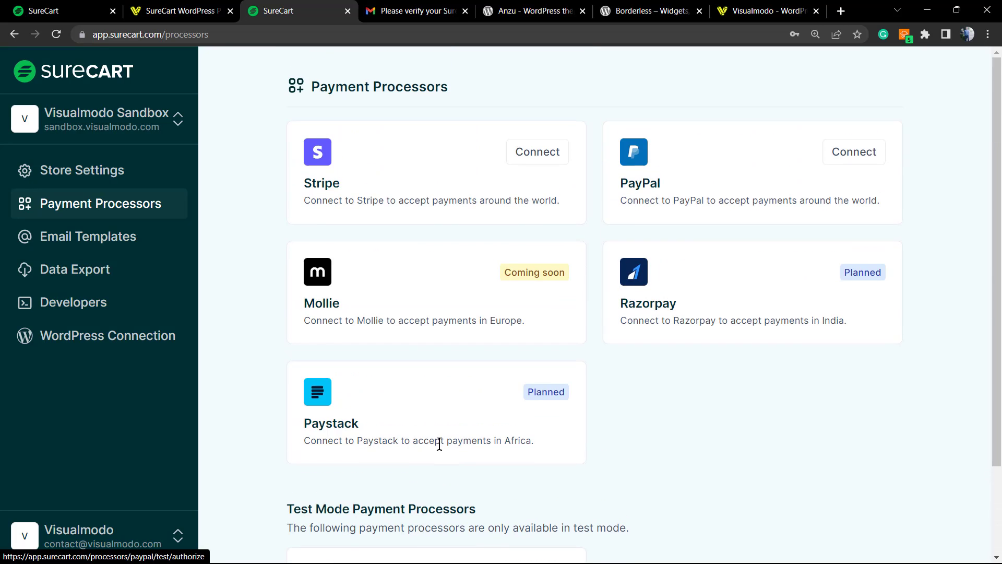
click(847, 155)
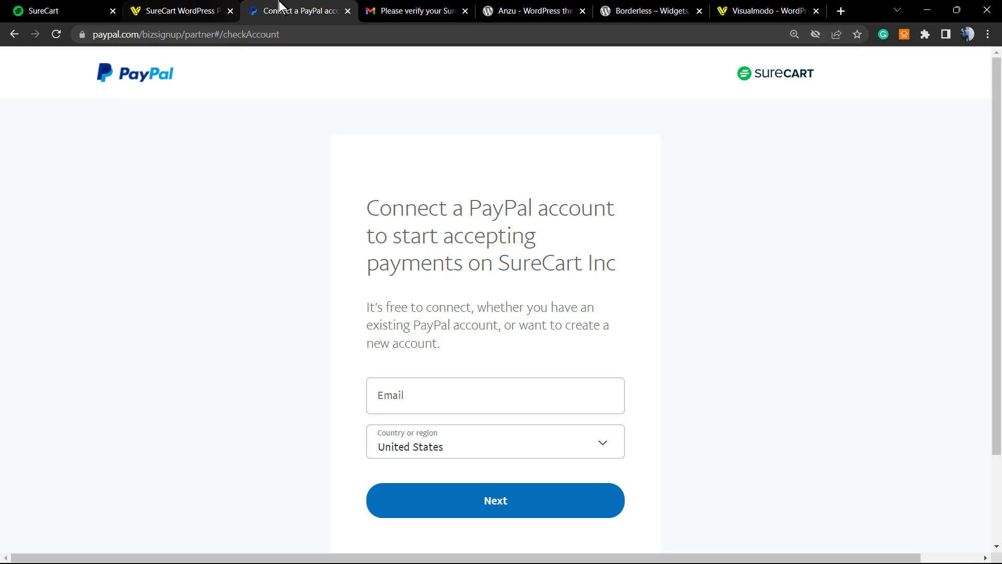
click(14, 34)
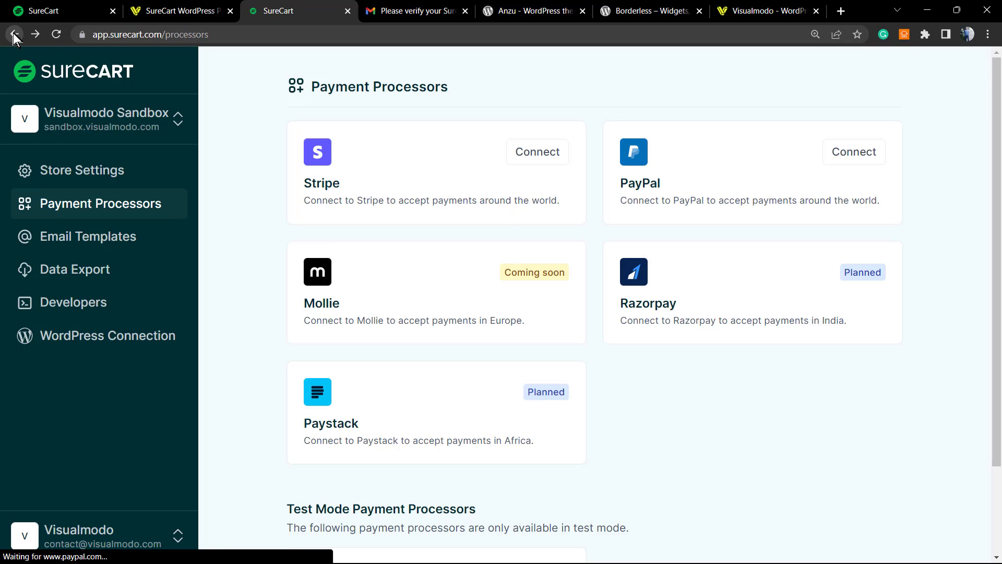
right_click(13, 34)
click(87, 240)
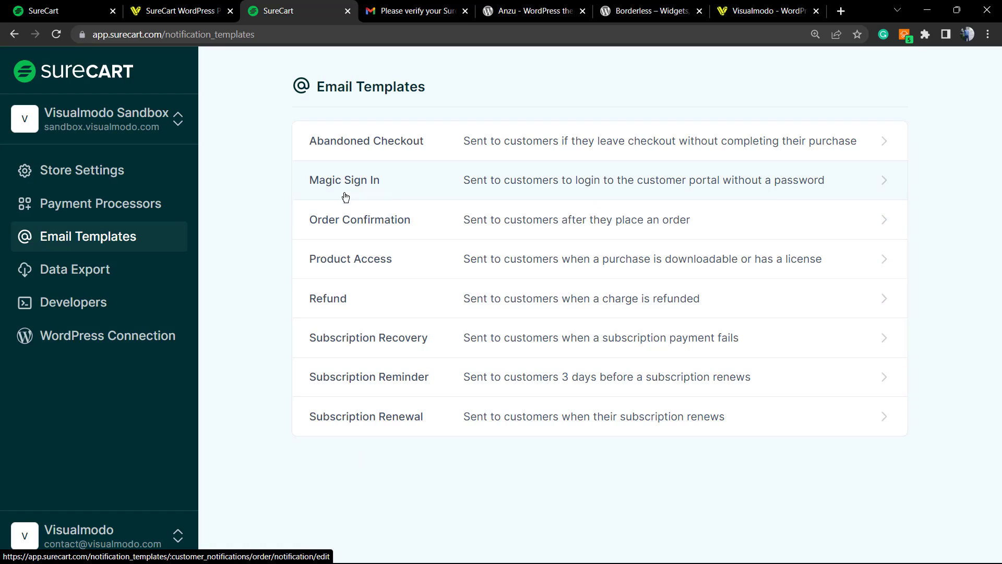
Inspect the Magic Sign In template's body markup, then go to Data Export
click(460, 178)
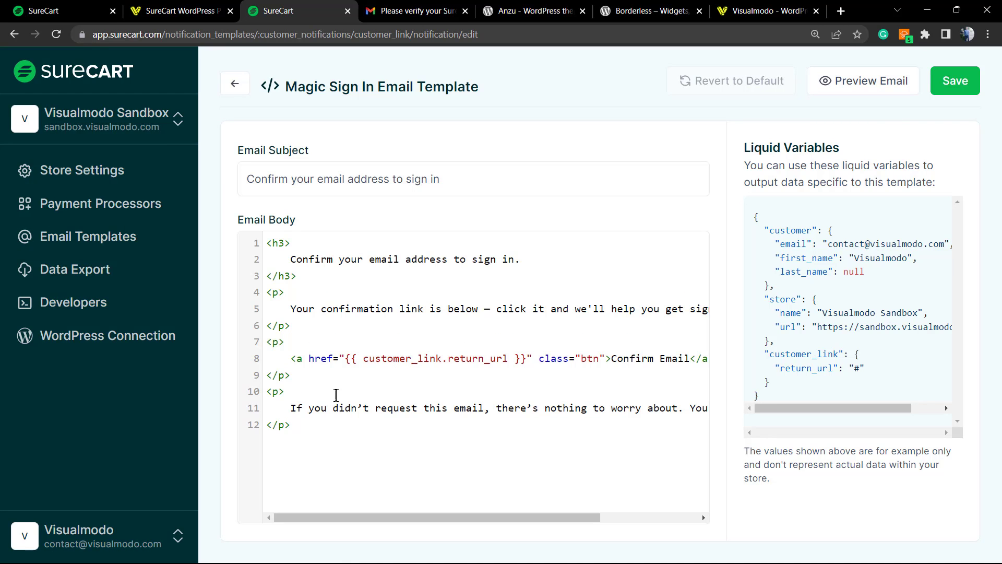
mouse_move(291, 425)
mouse_down()
mouse_move(257, 247)
mouse_move(344, 470)
mouse_up()
click(53, 271)
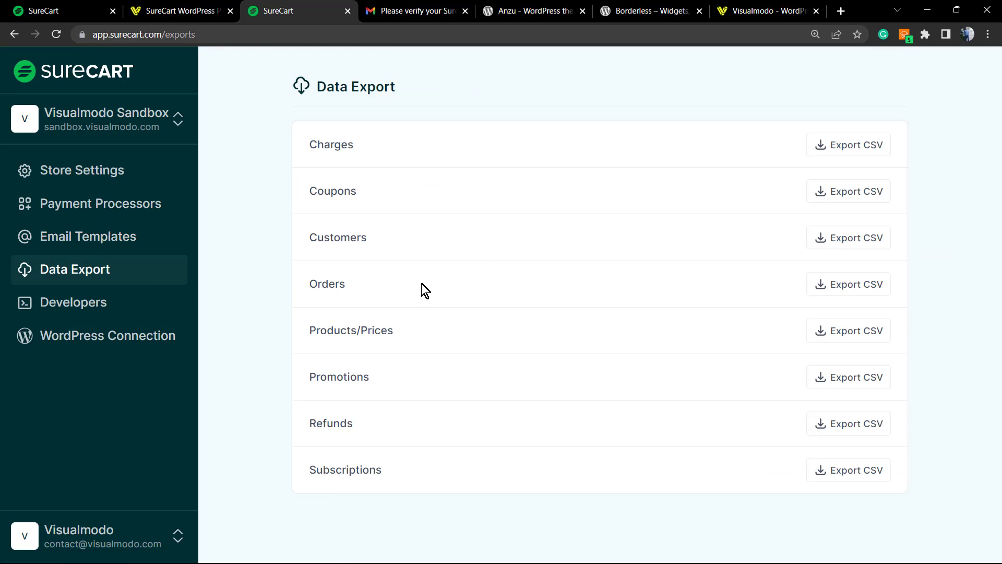
Check the WordPress connection status in developer settings, which shows not connected
click(95, 302)
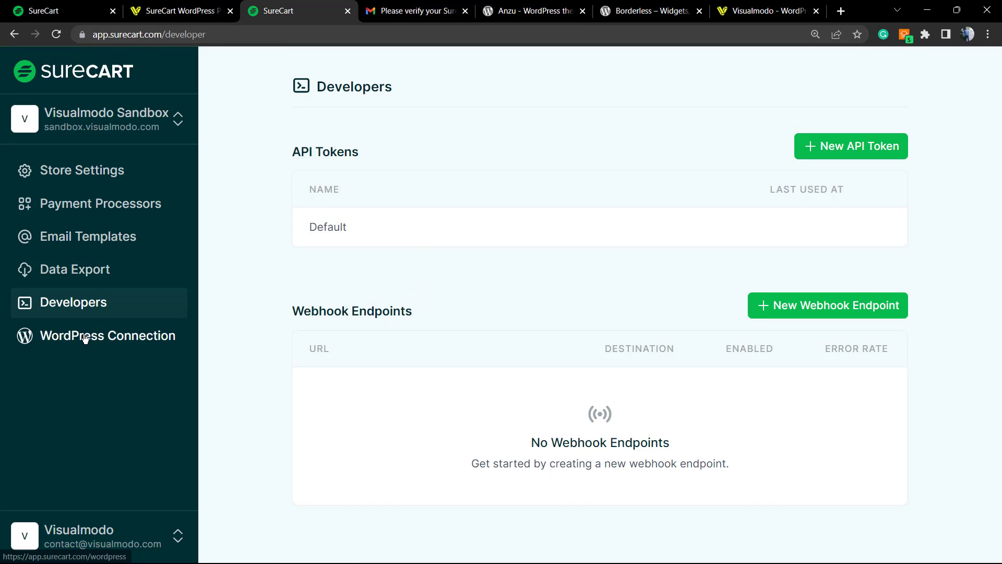
click(69, 345)
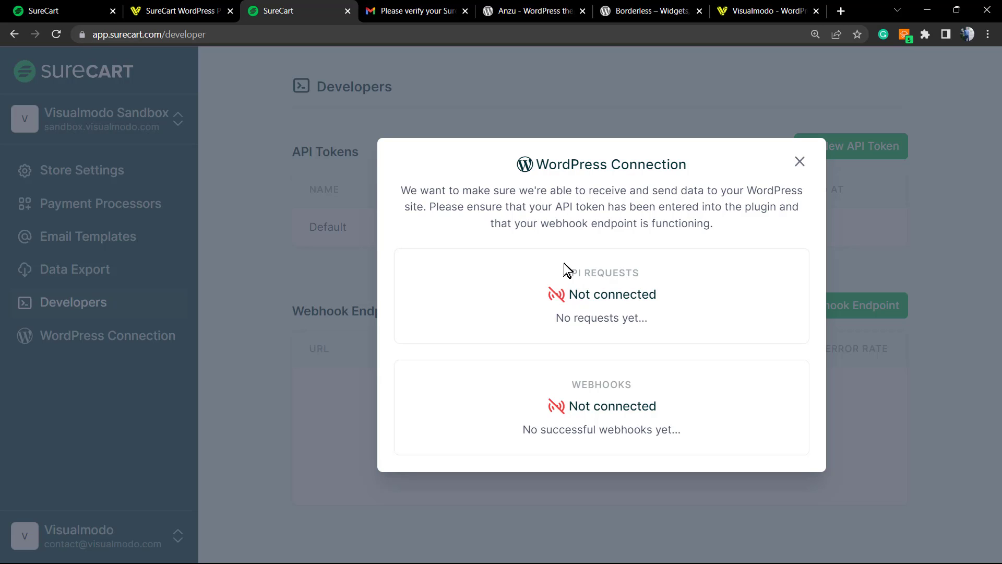
click(801, 162)
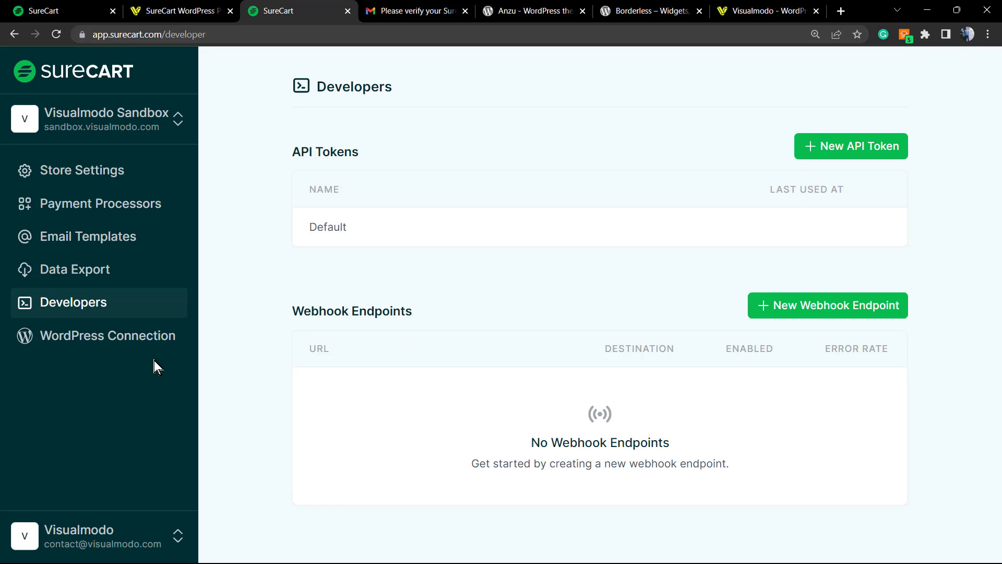
Open Store Settings and glance at the My Stores list for Visualmodo Sandbox
click(116, 168)
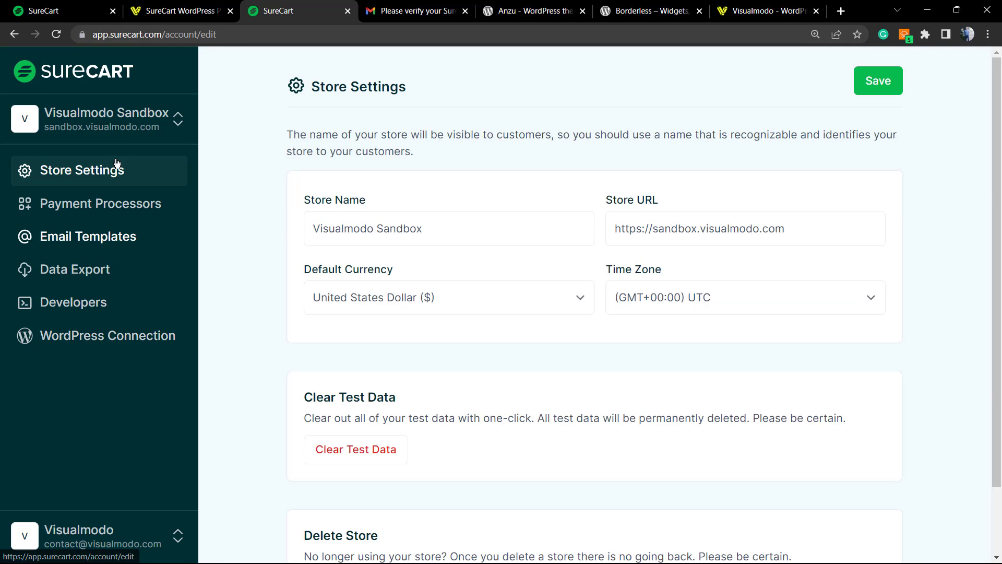
click(139, 125)
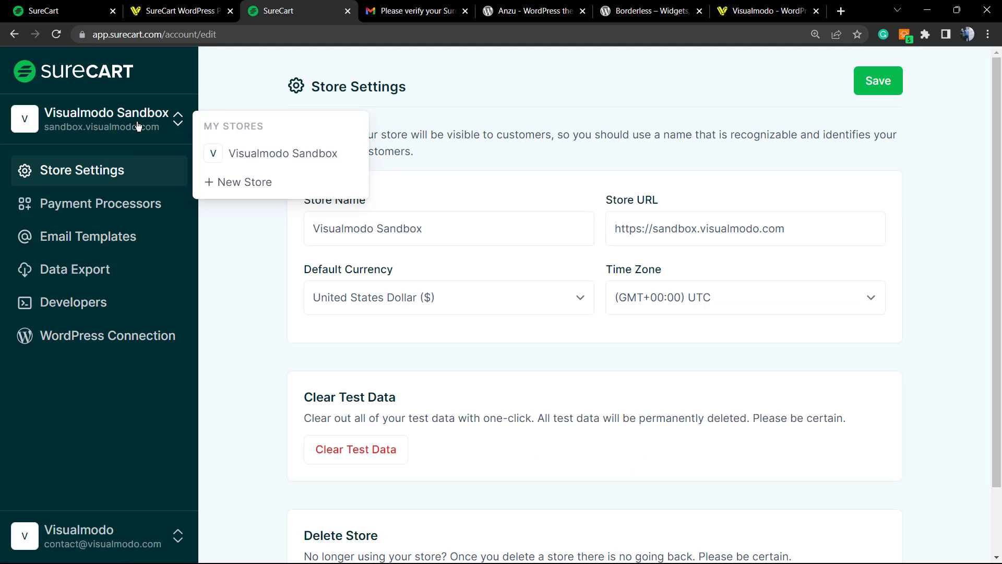
click(727, 119)
scroll(582, 249, down, 2)
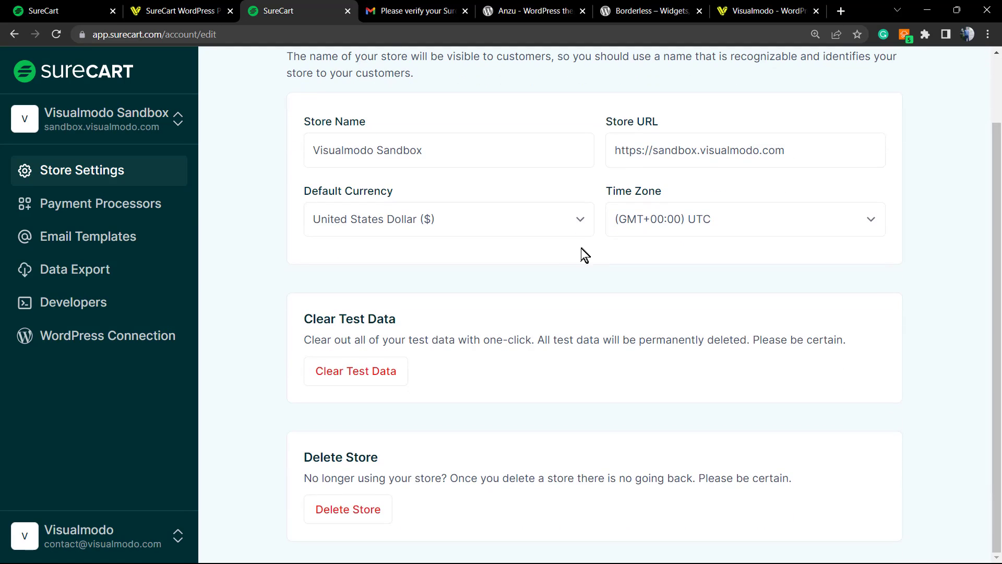
scroll(553, 278, up, 3)
Load sandbox.visualmodo.com and open its WordPress admin dashboard
click(198, 9)
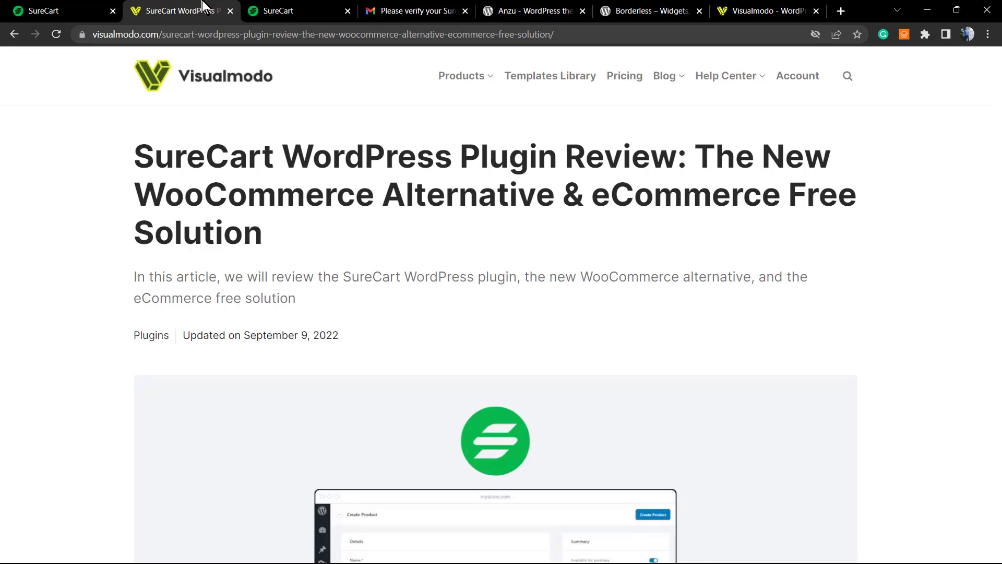
click(70, 7)
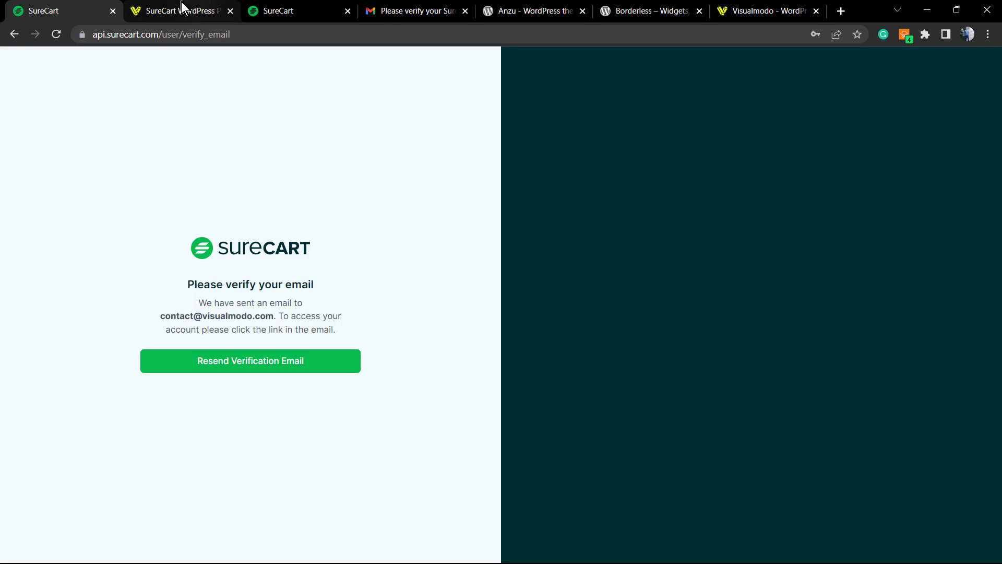
click(224, 35)
text(sandbox.visualmodo.com)
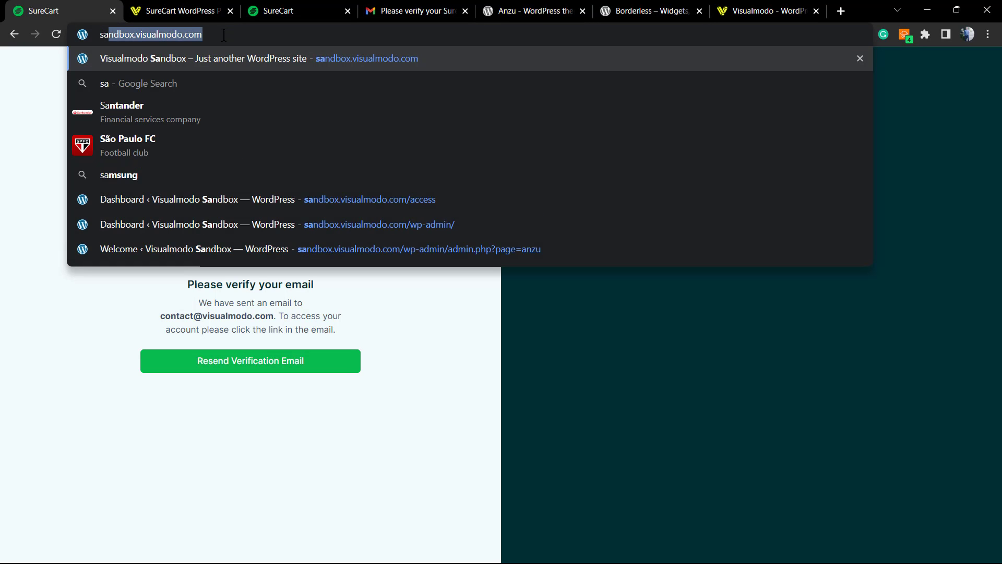
click(204, 60)
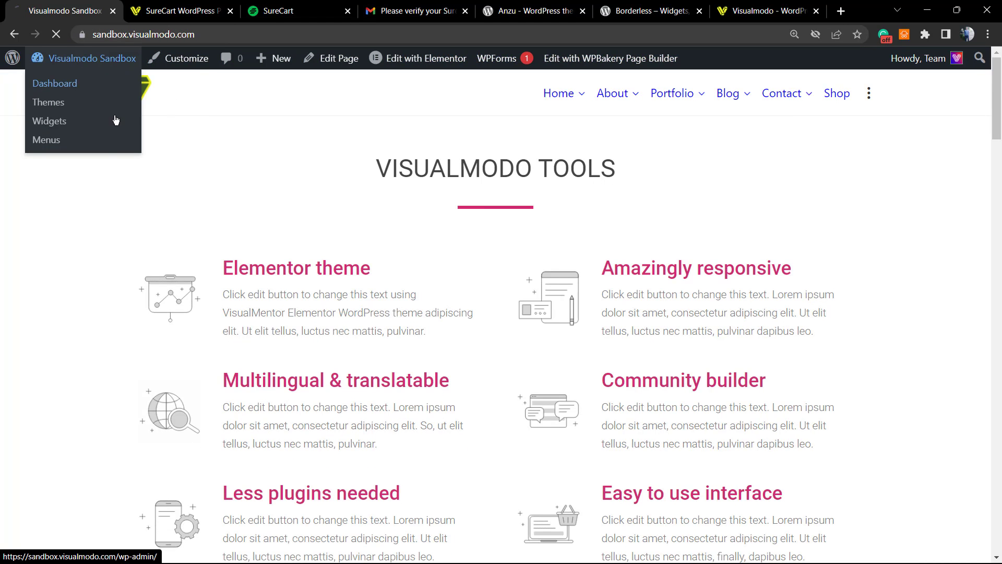
click(115, 120)
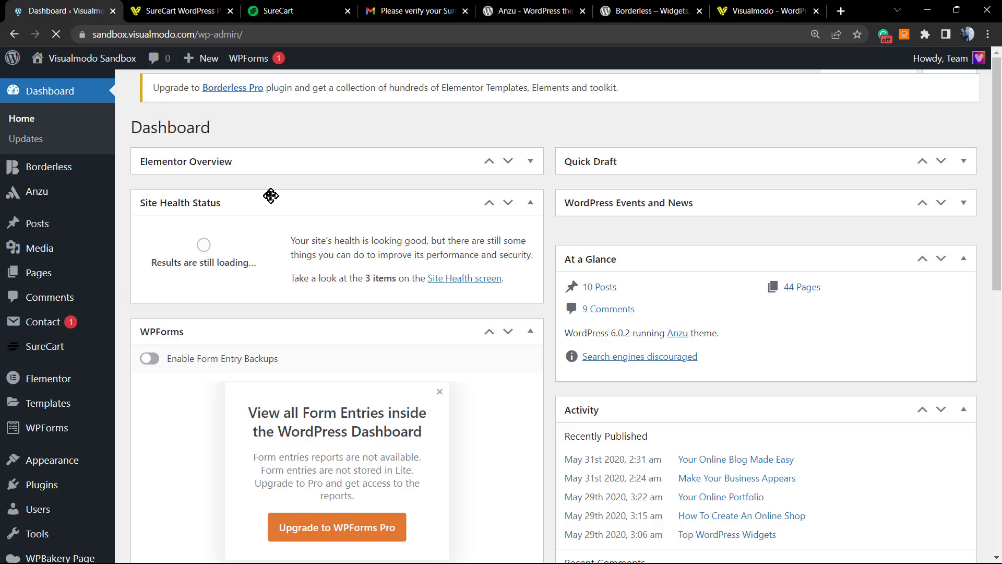
scroll(201, 264, down, 1)
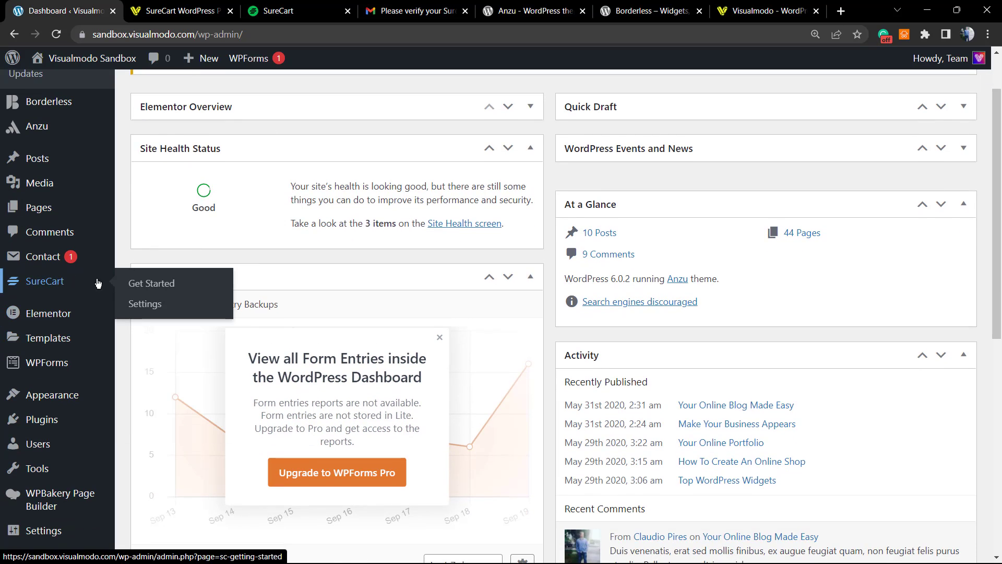
mouse_move(45, 346)
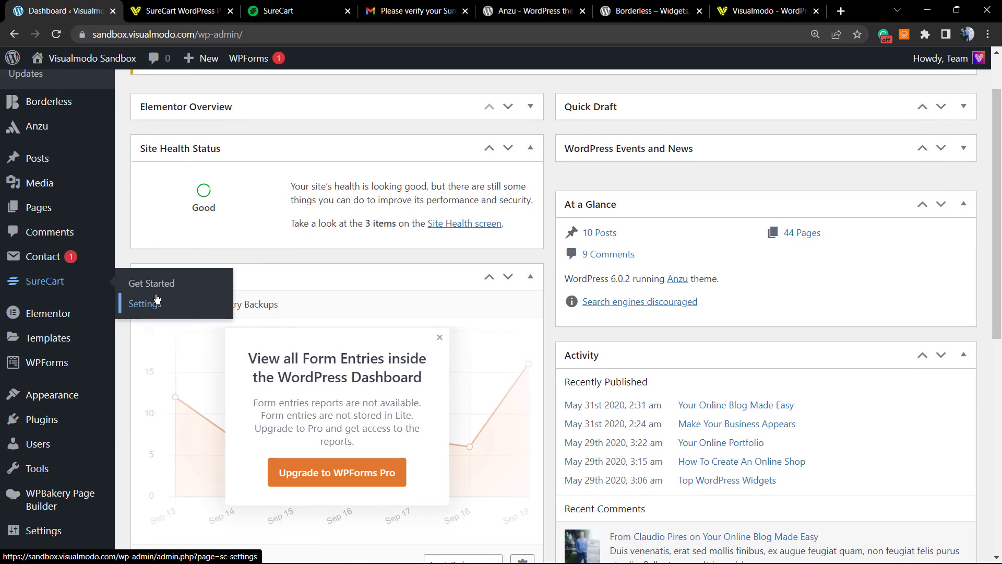
Open SureCart Settings and select the API token on the Connection tab
click(172, 308)
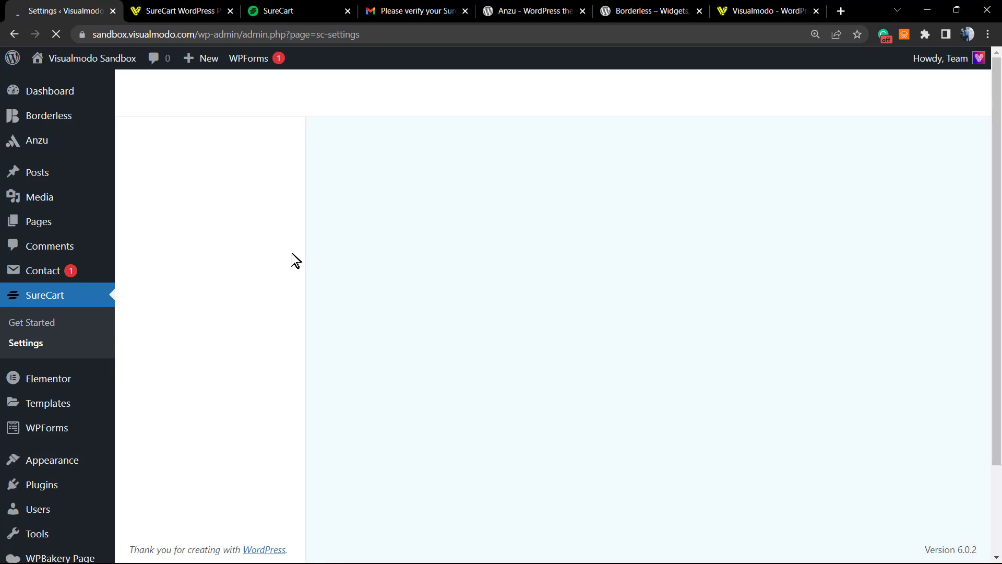
ctrl+scroll(297, 298, up, 2)
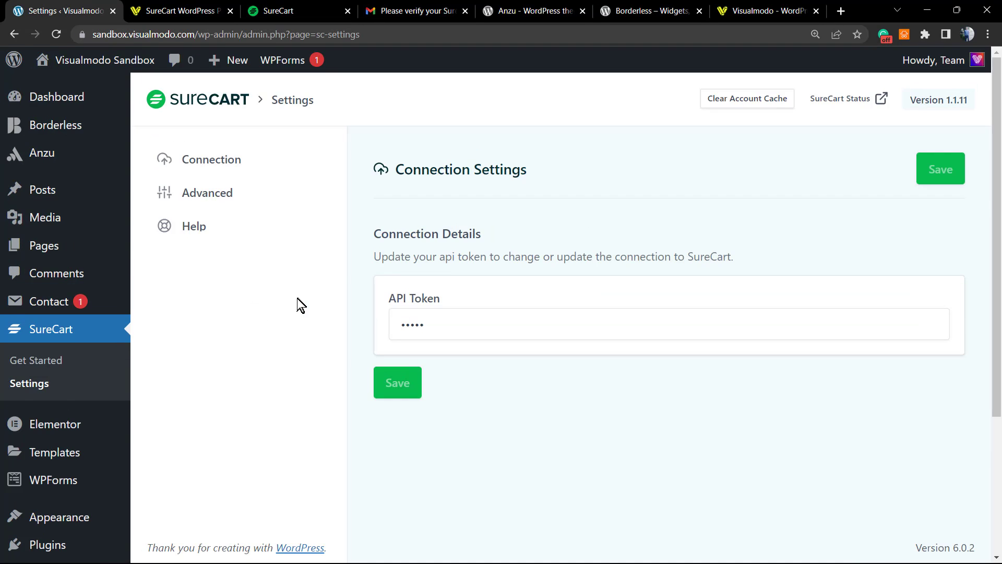
ctrl+scroll(296, 298, up, 1)
click(499, 379)
key(ctrl+a)
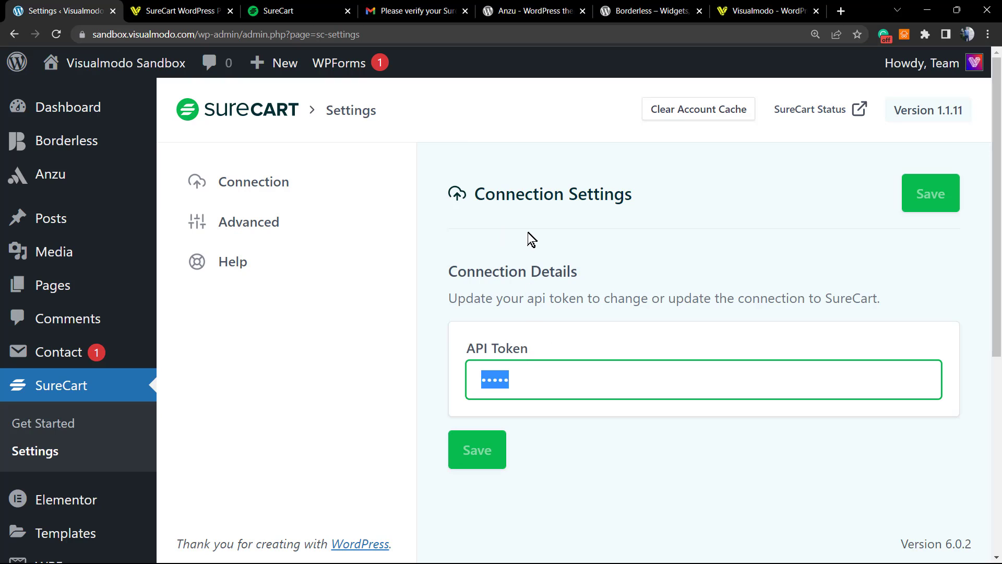
triple_click(594, 189)
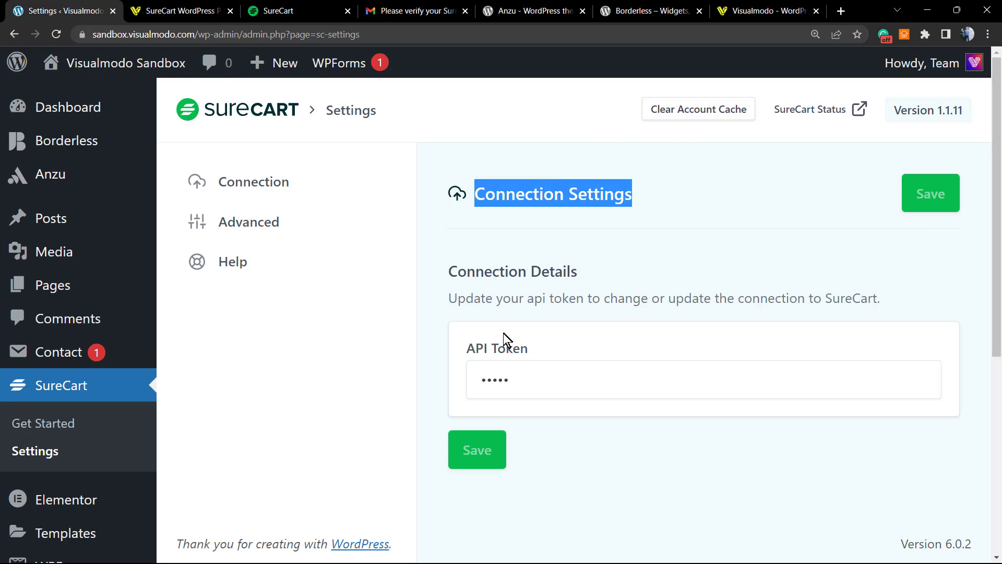
click(487, 378)
double_click(512, 379)
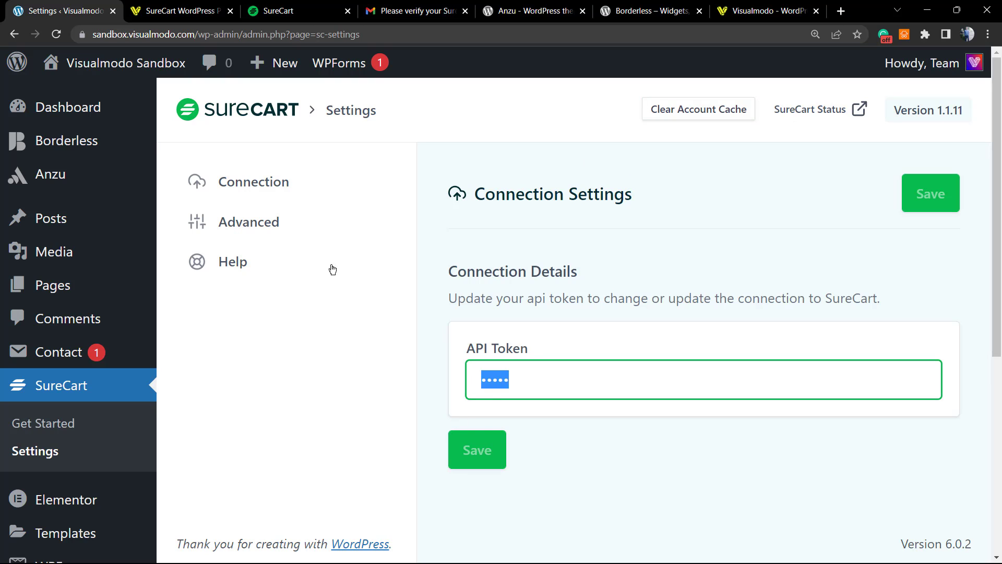
click(232, 188)
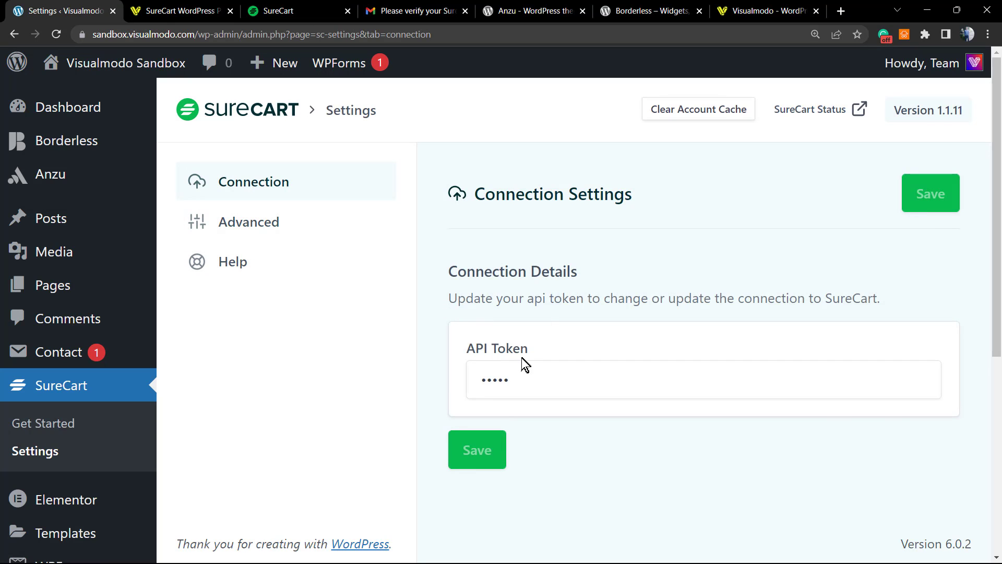
Confirm the WordPress connection still reads Not connected, then open the Default API token under Developers
click(322, 8)
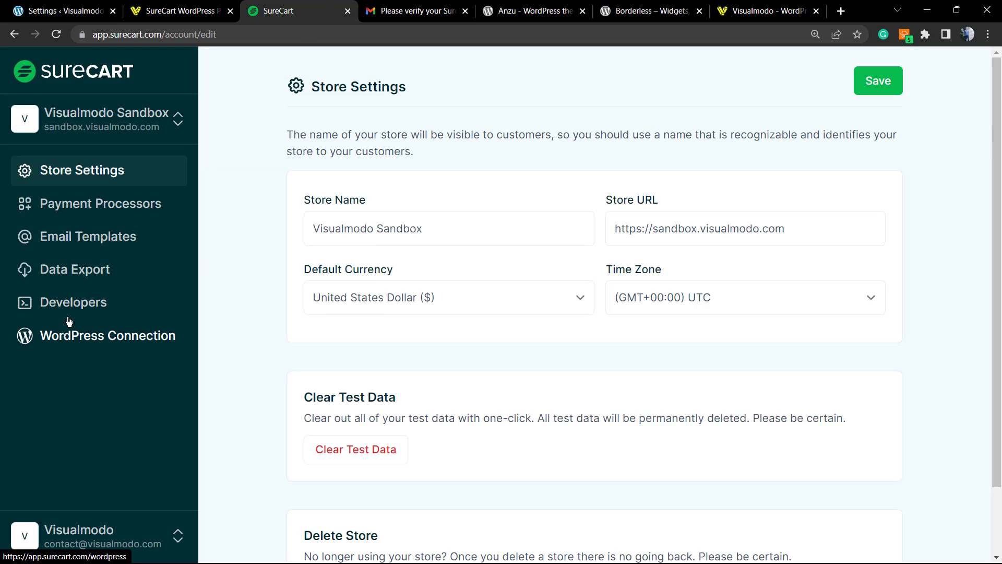
click(63, 337)
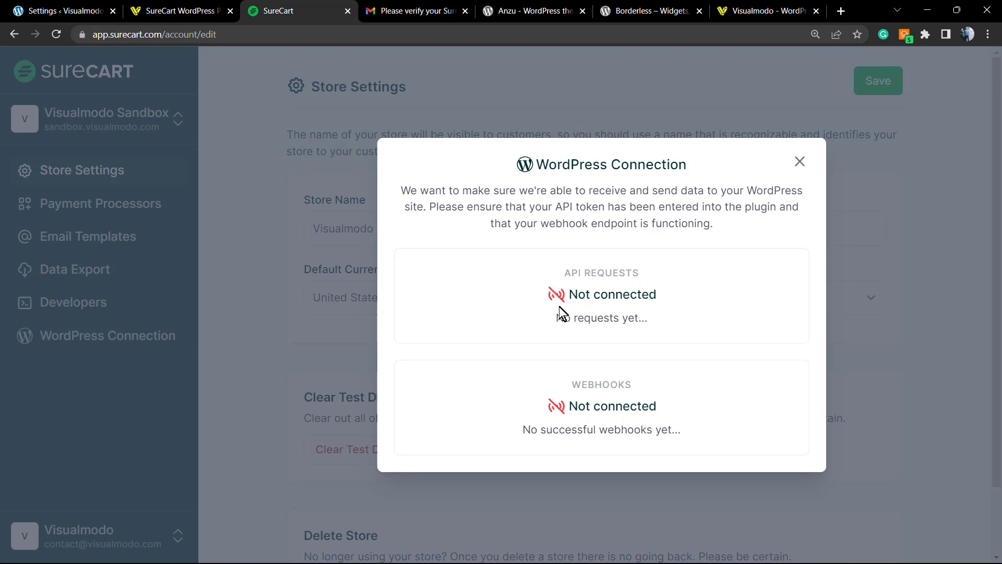
drag(568, 295, 657, 295)
click(800, 161)
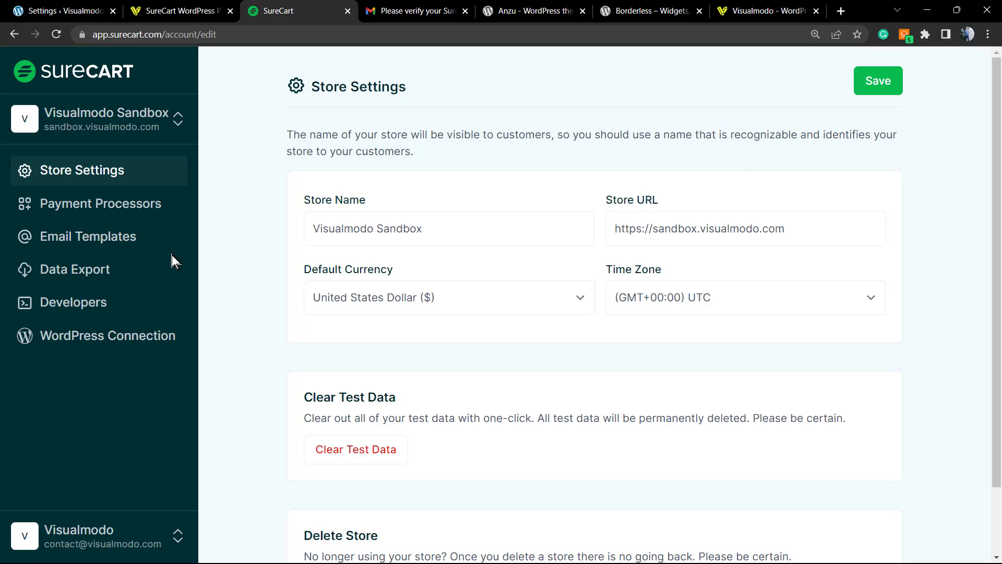
click(67, 303)
click(357, 230)
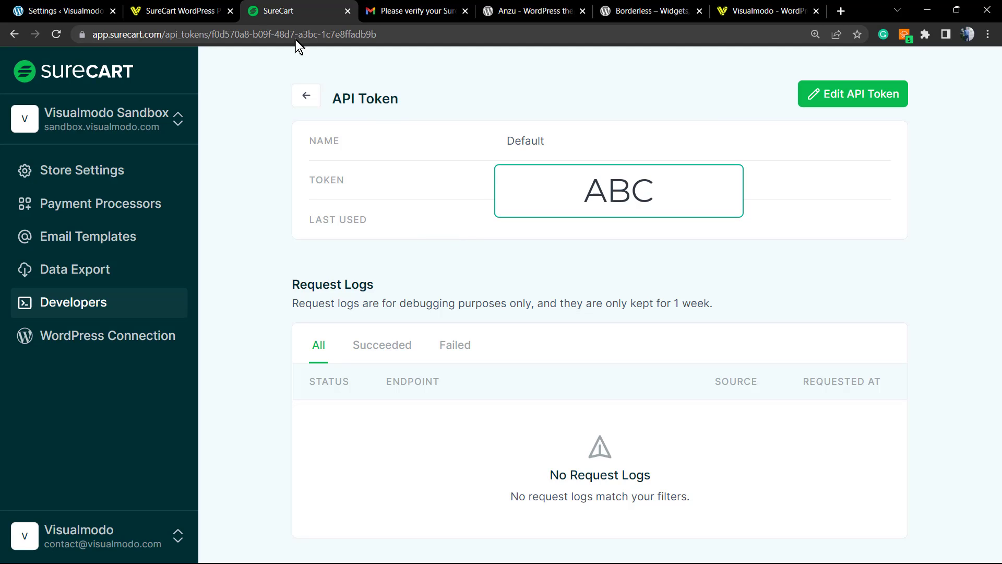
Replace the old API Token in SureCart's Connection settings with the pasted store token and save
click(191, 9)
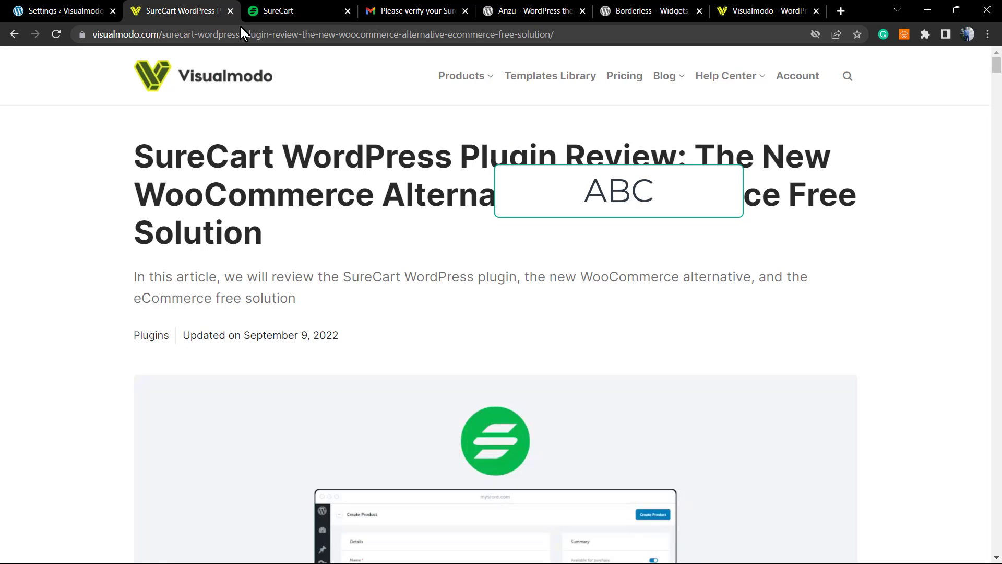
key(ctrl+shift+Tab)
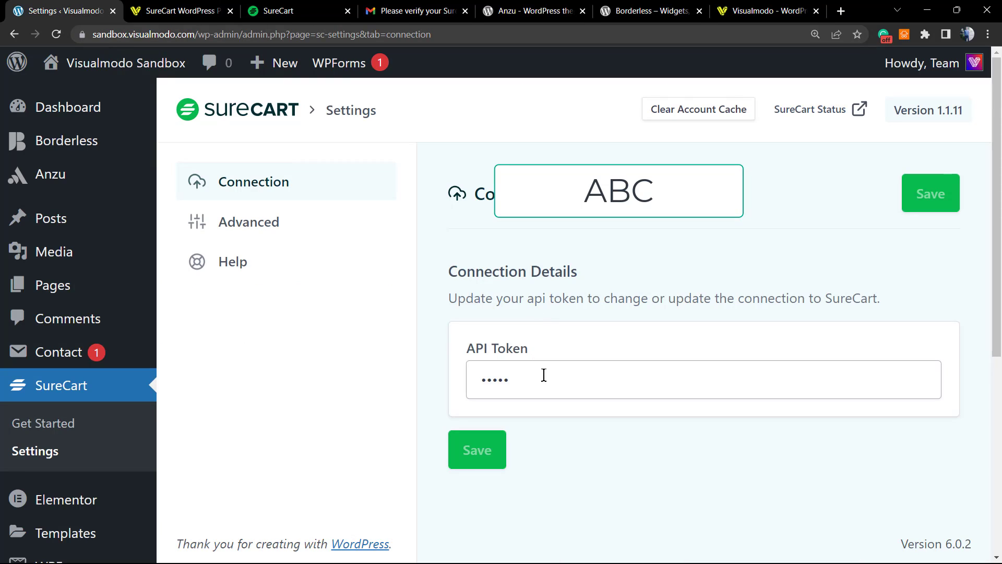
double_click(543, 375)
key(ctrl+v)
click(475, 449)
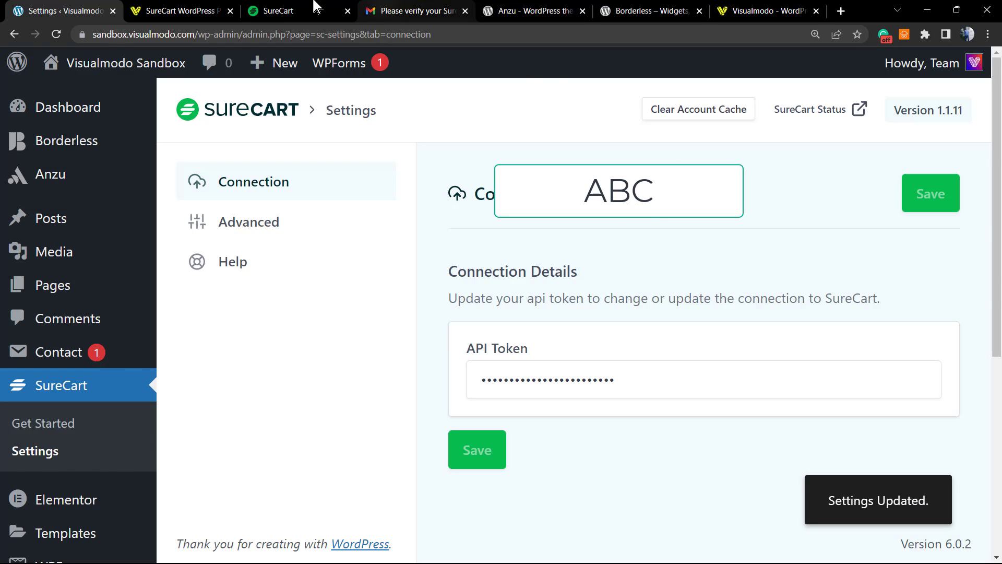
click(298, 10)
Confirm the WordPress Connection now shows API Requests Connected with a last request time
click(102, 345)
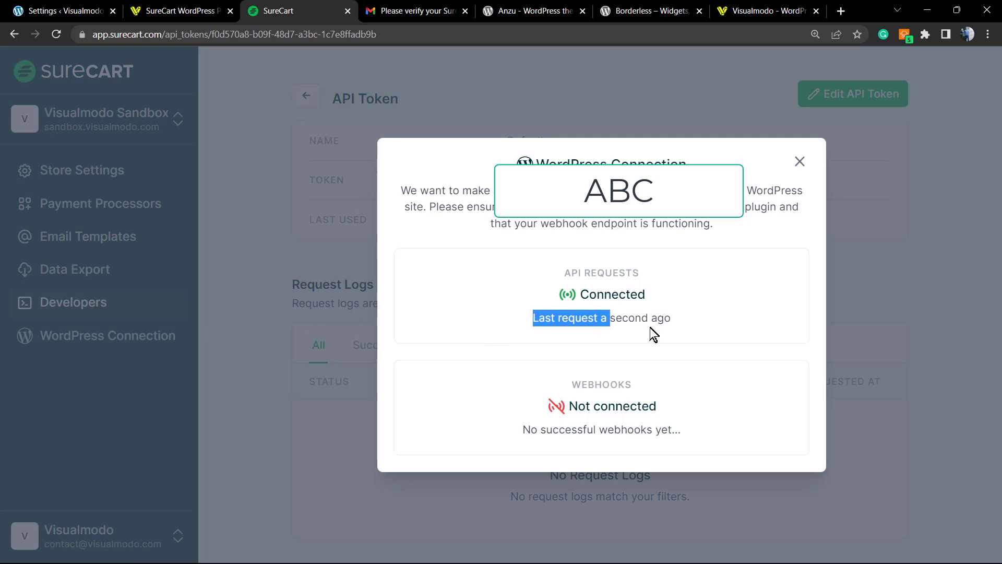
drag(529, 321, 644, 329)
drag(530, 329, 705, 332)
click(705, 332)
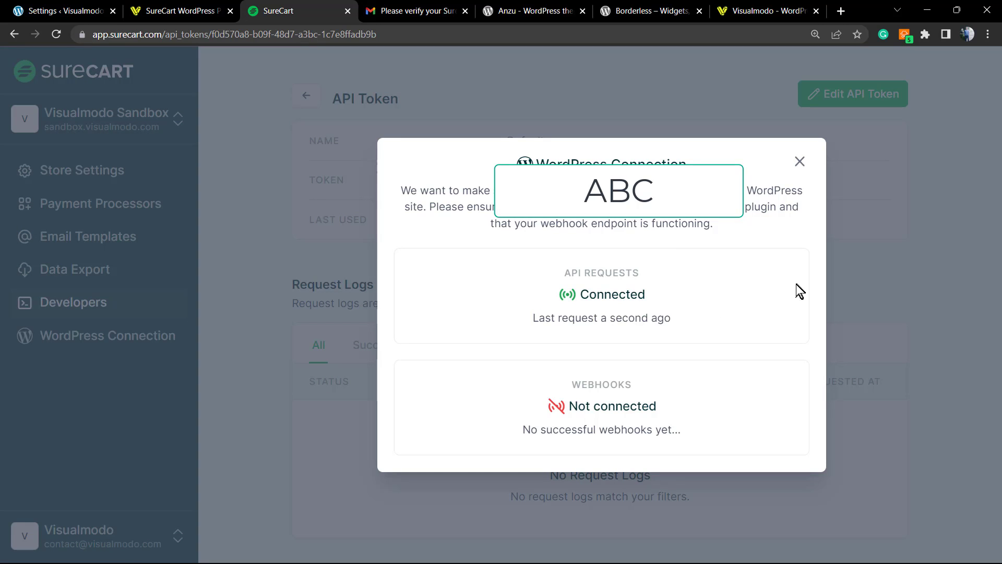
click(800, 162)
Look over the store's Payment Processors page under Store Settings
click(131, 172)
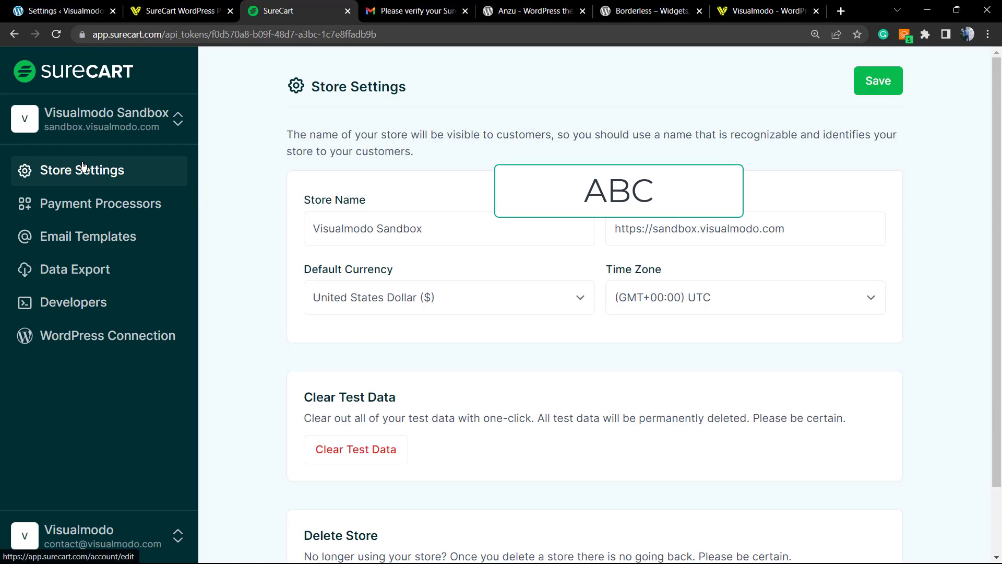
click(97, 209)
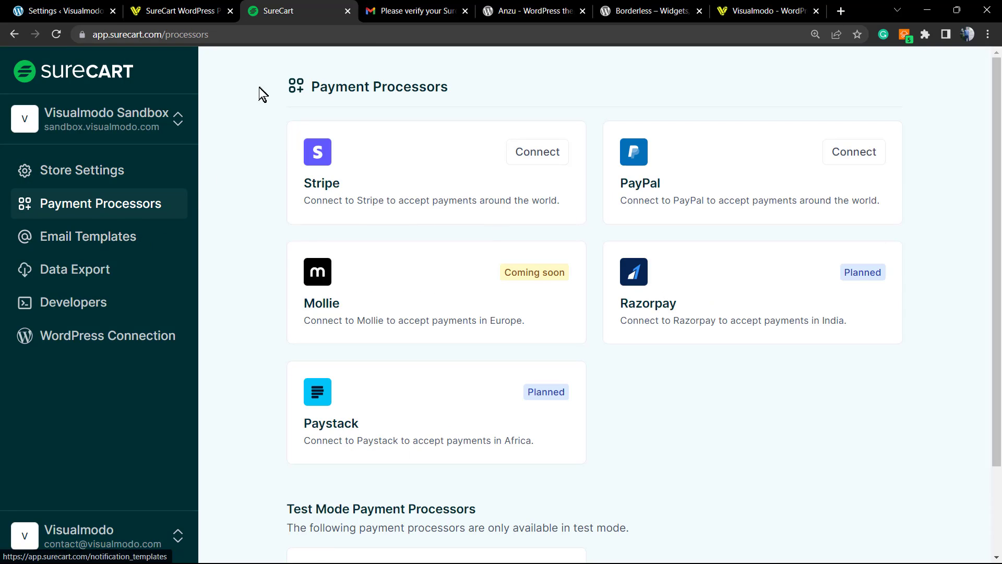
click(130, 10)
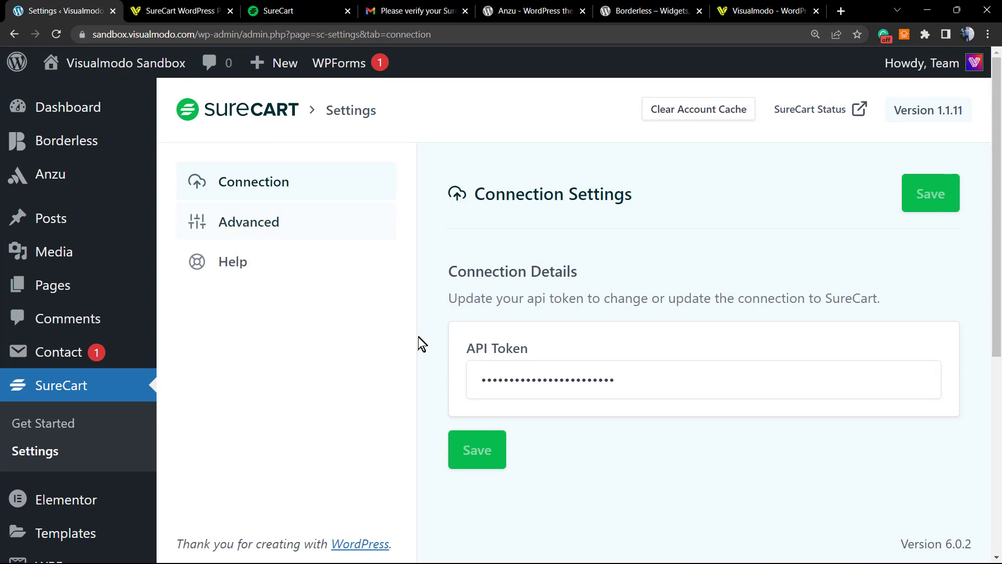
Open SureCart's Advanced settings, showing ESM Loader off and the slide-out cart enabled
click(262, 223)
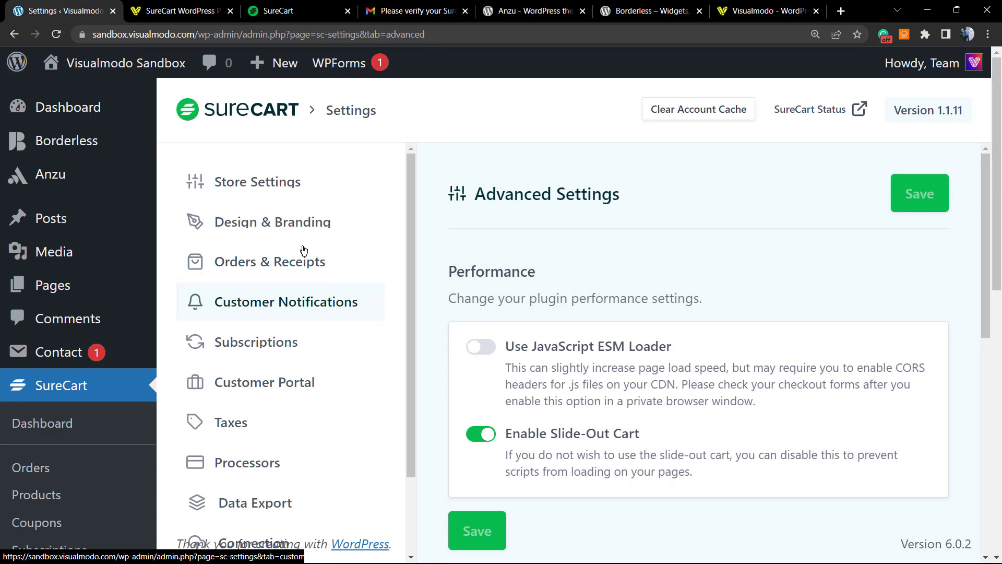
scroll(365, 329, down, 2)
scroll(313, 349, up, 2)
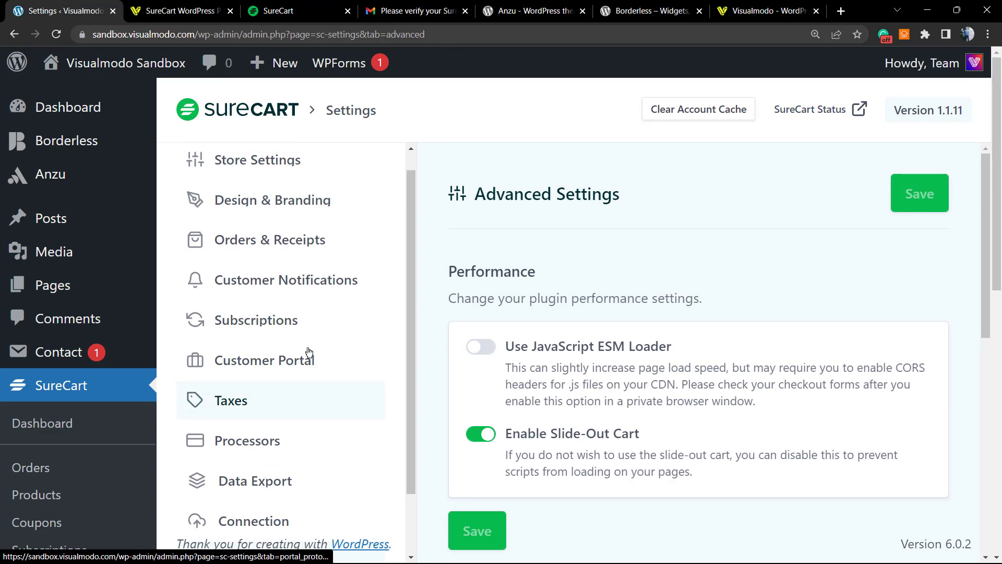
scroll(77, 418, down, 5)
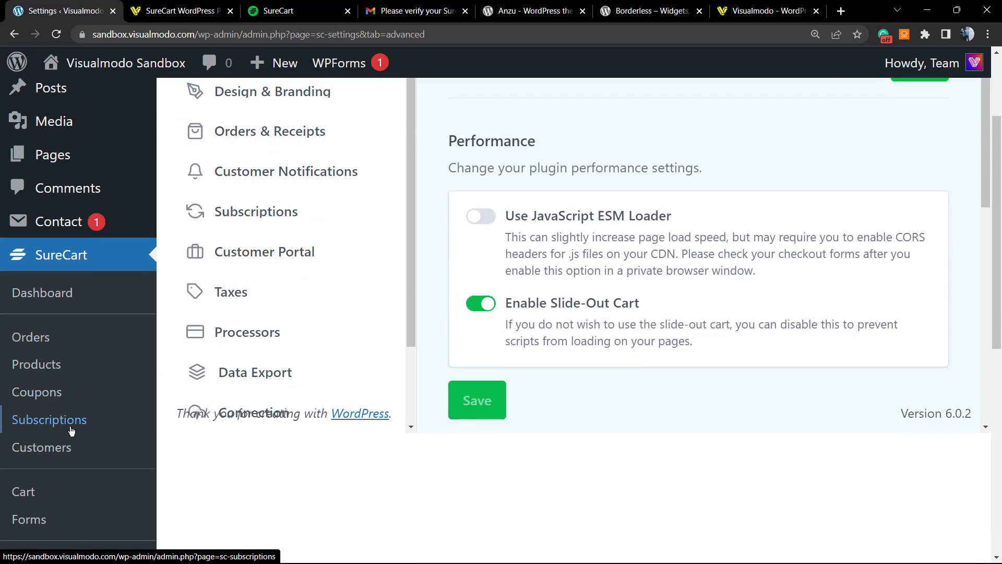
scroll(77, 416, up, 3)
scroll(78, 416, up, 1)
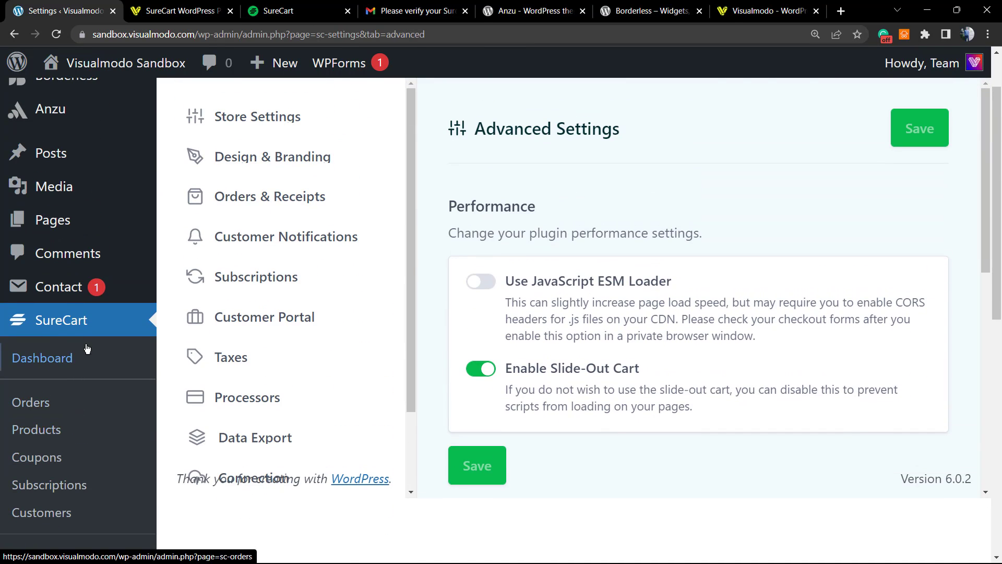
scroll(313, 344, up, 1)
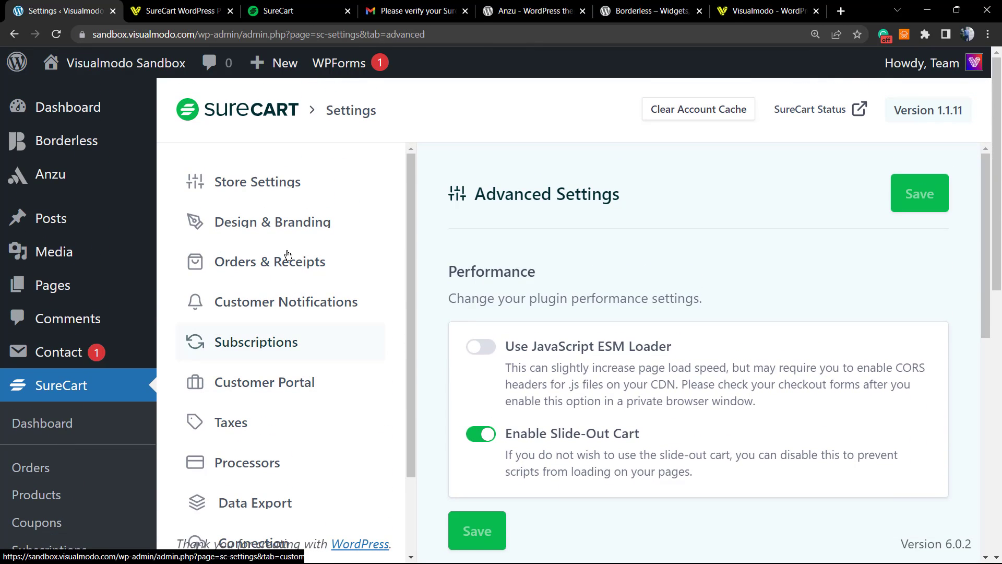
Review the store details on SureCart's Store Settings page
click(229, 188)
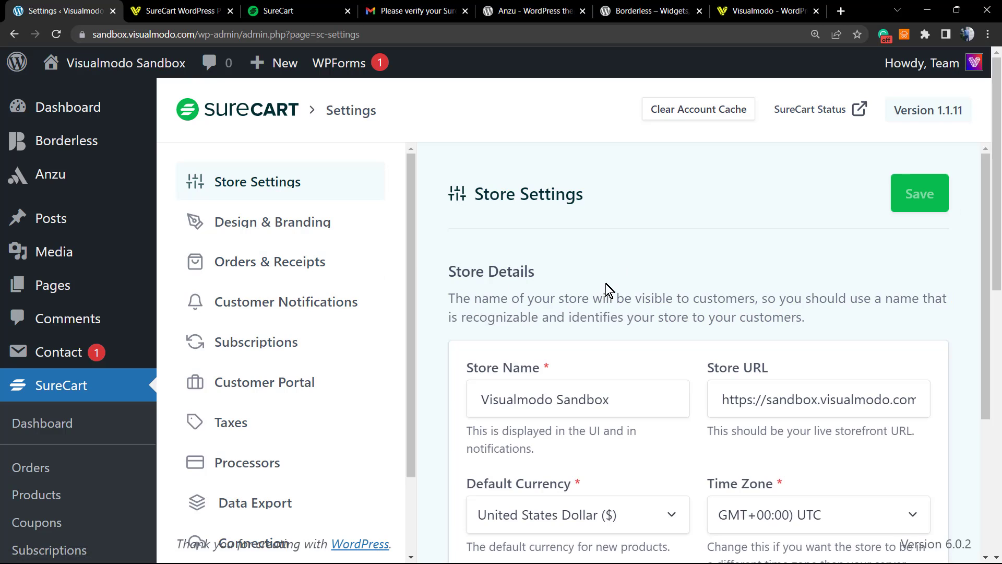
scroll(604, 289, down, 3)
scroll(440, 347, up, 2)
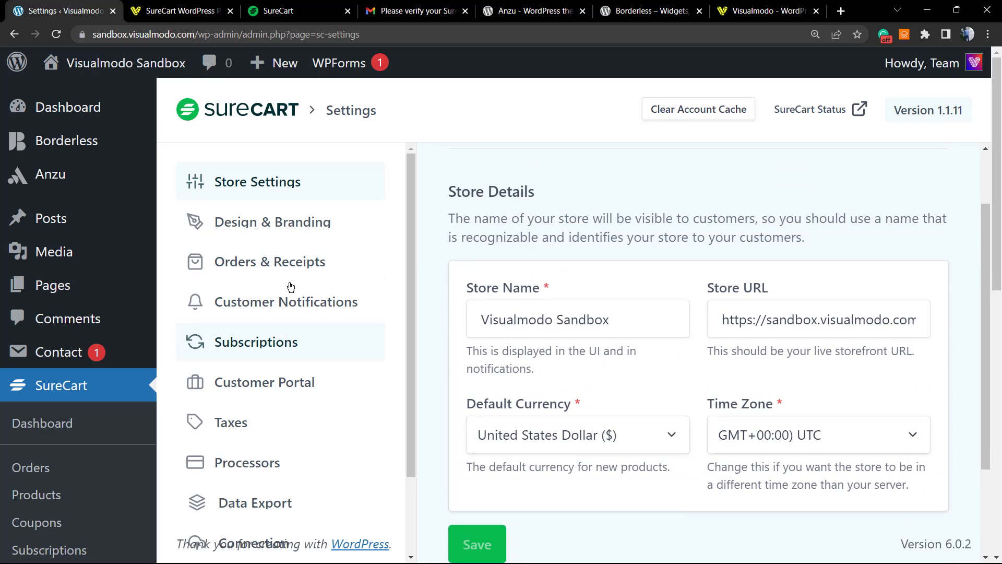
In Design & Branding, inspect the brand colour value and keep the Light theme
click(254, 225)
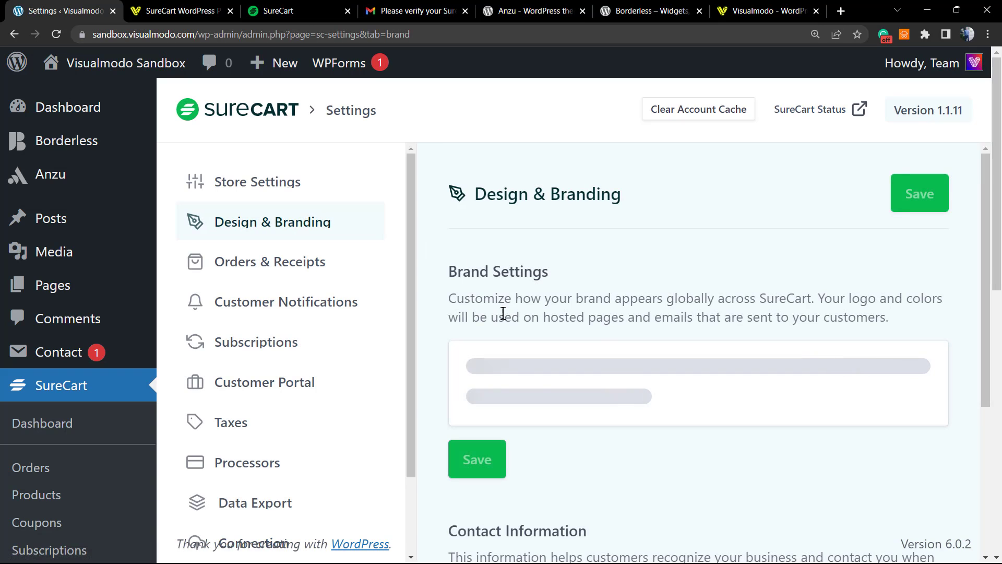
scroll(592, 270, down, 1)
scroll(620, 297, down, 1)
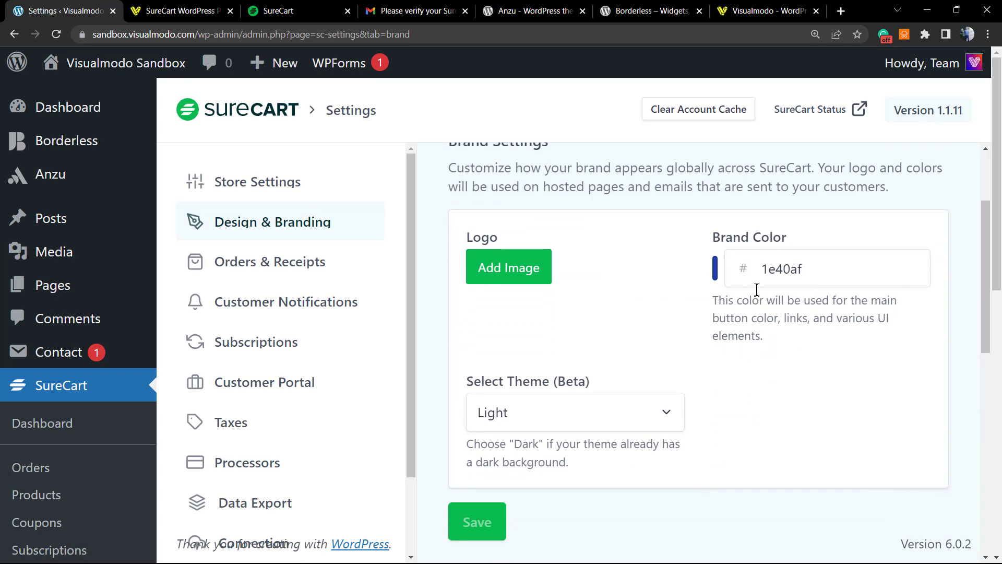
click(767, 268)
double_click(849, 267)
click(653, 268)
scroll(525, 305, down, 1)
scroll(524, 305, down, 1)
click(566, 352)
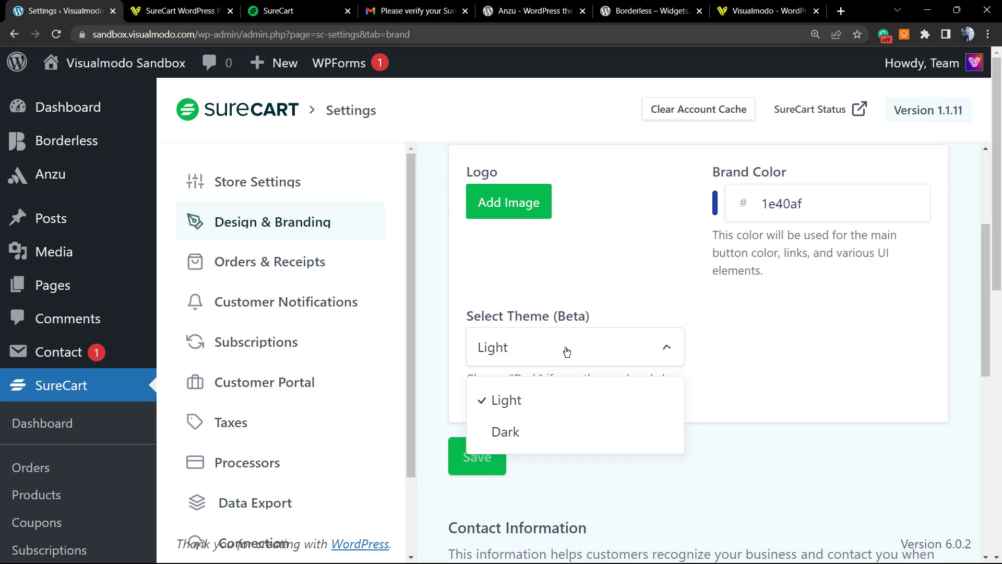
click(552, 341)
Scroll down to the empty Contact Information section
scroll(569, 315, down, 1)
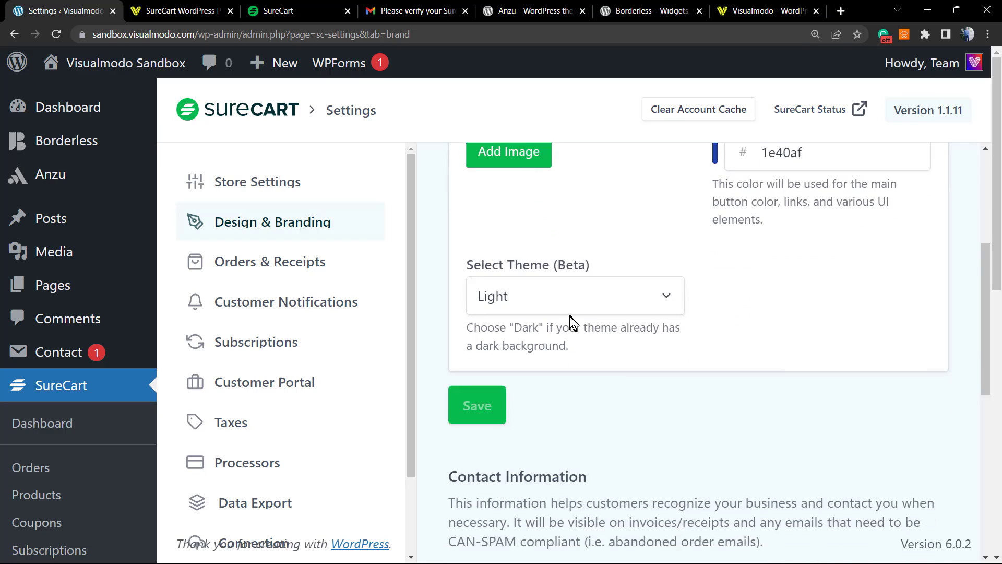
scroll(555, 320, down, 3)
scroll(556, 321, down, 1)
scroll(554, 321, down, 1)
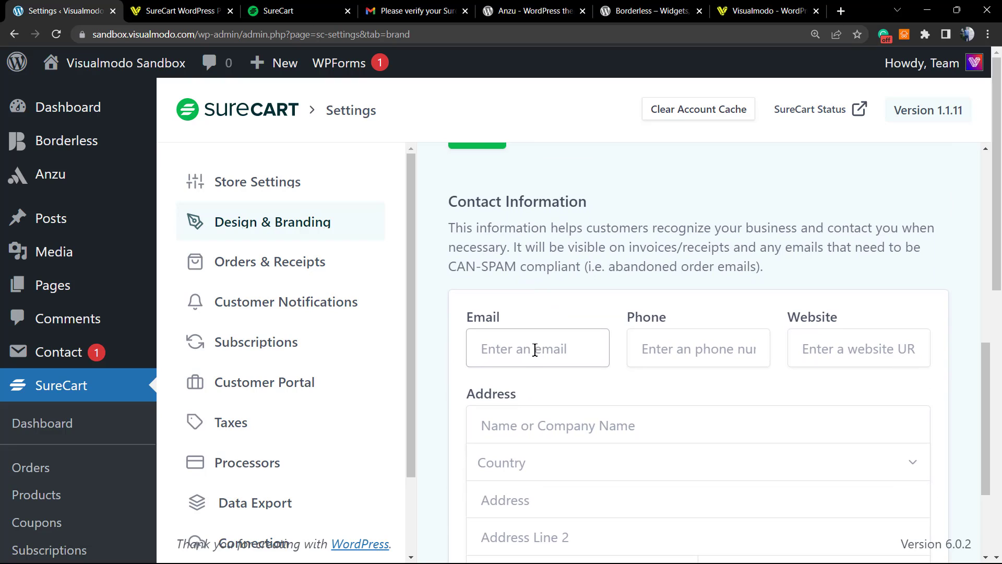
scroll(586, 307, down, 2)
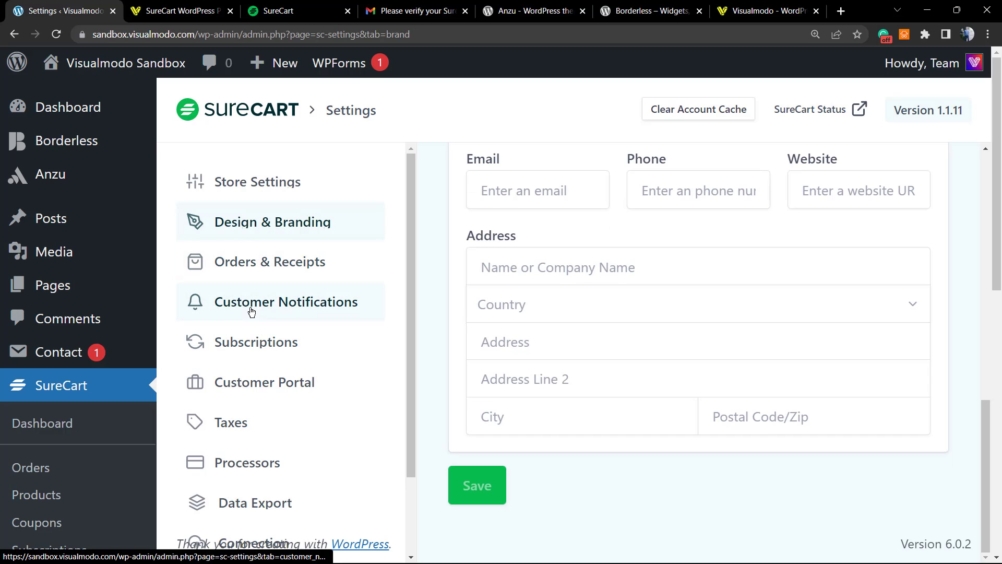
scroll(254, 328, down, 1)
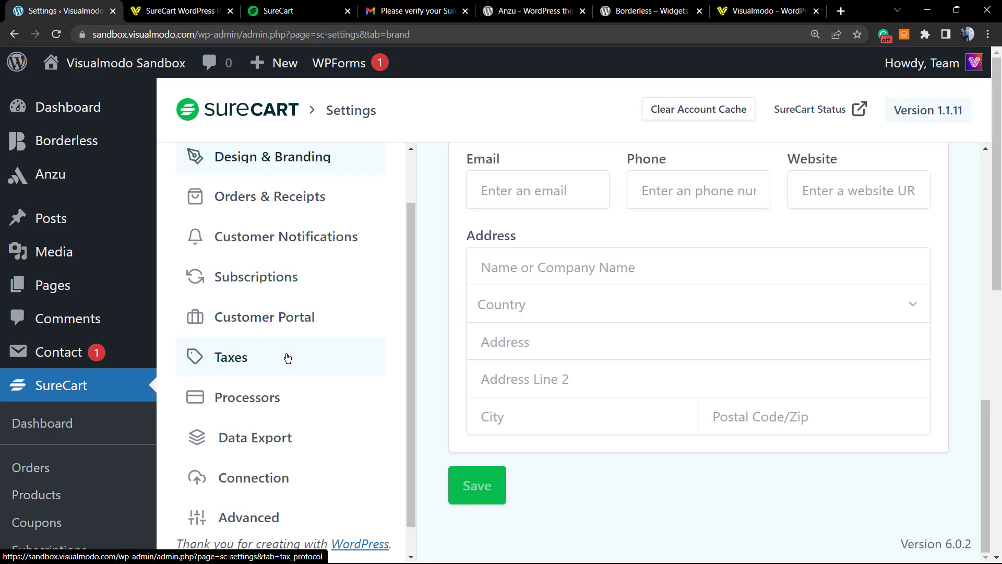
scroll(292, 362, down, 1)
scroll(296, 361, down, 1)
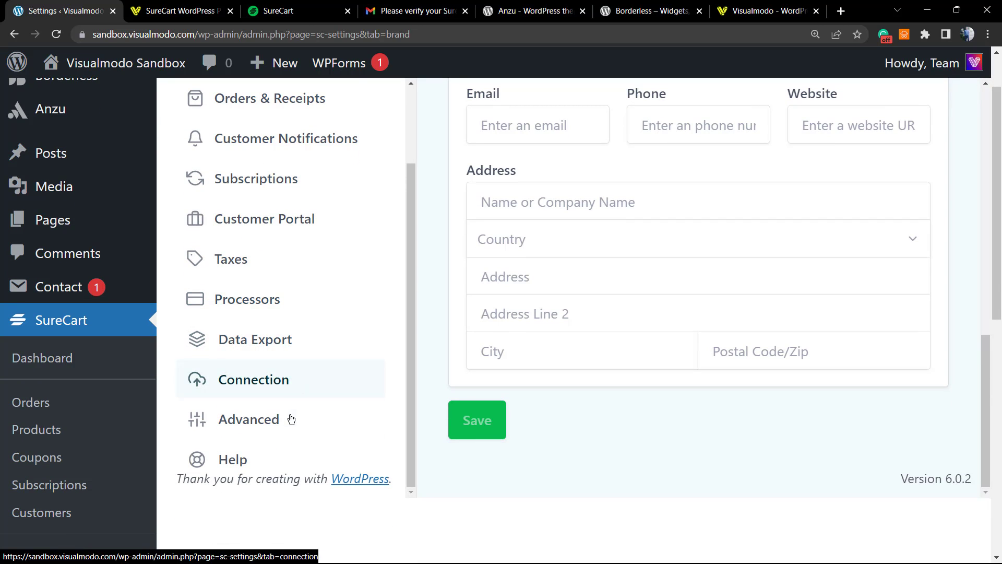
scroll(282, 429, down, 2)
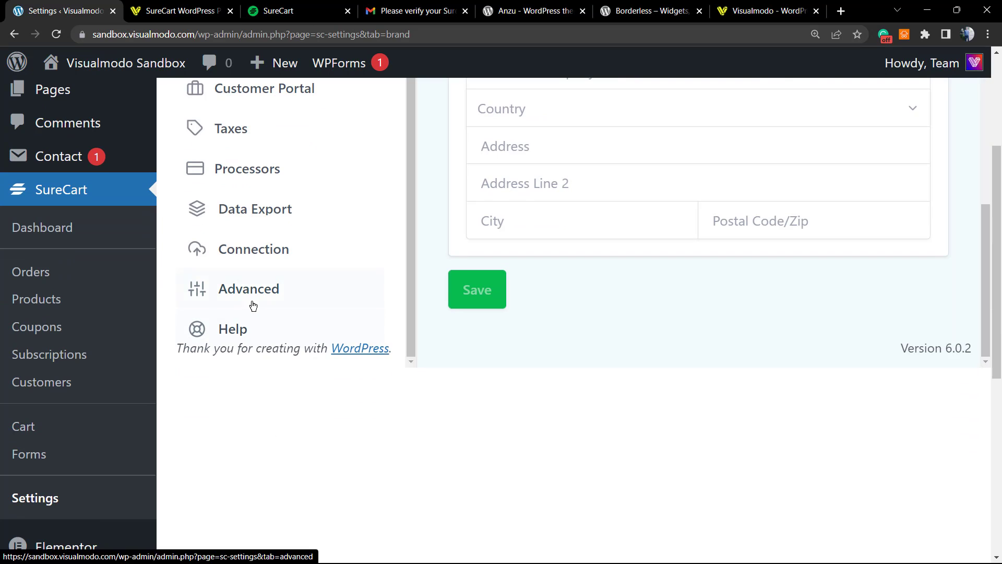
scroll(180, 314, up, 1)
scroll(79, 365, down, 1)
scroll(78, 397, up, 1)
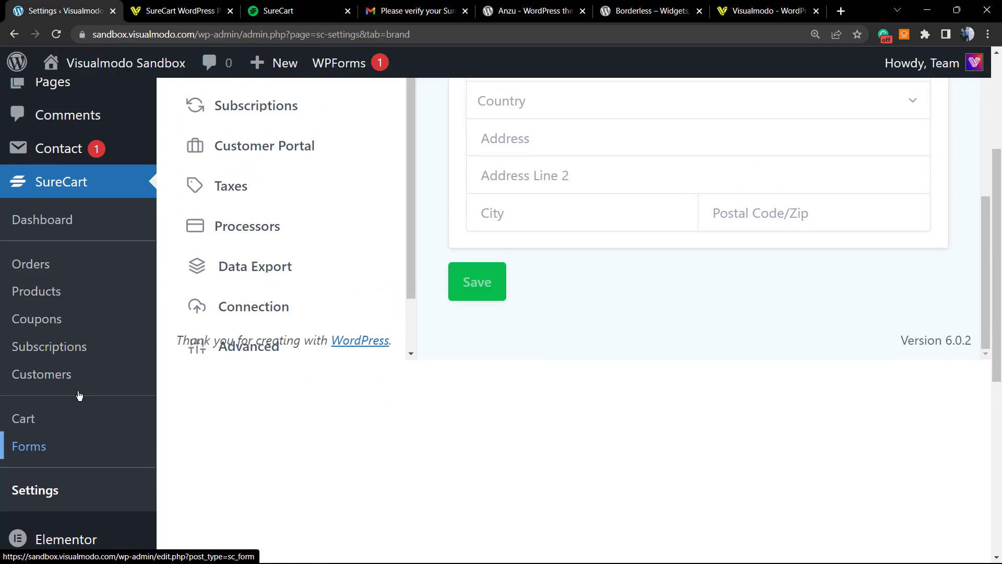
scroll(286, 391, up, 2)
scroll(125, 433, down, 2)
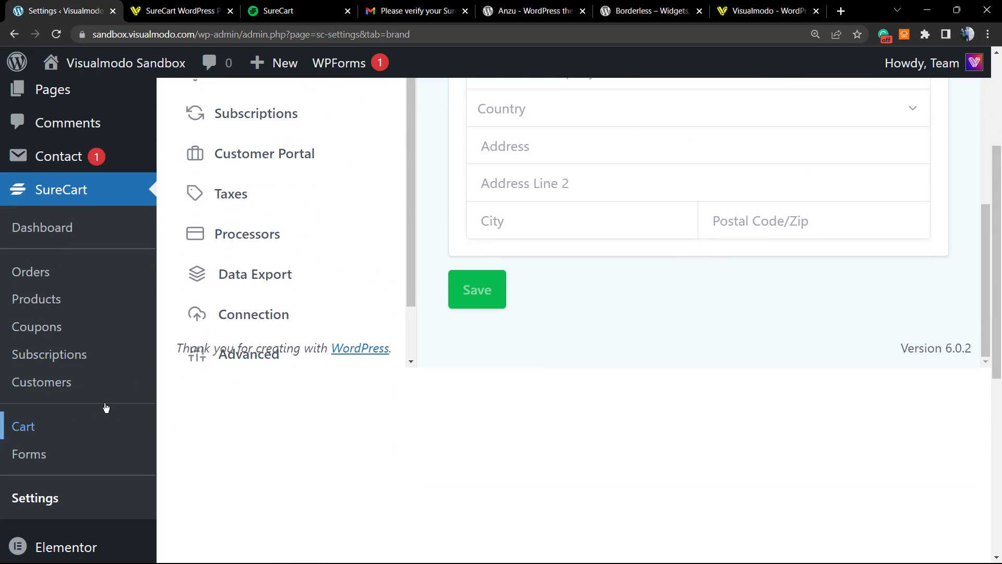
Open the SureCart Forms list in the WordPress admin
click(51, 455)
scroll(235, 387, up, 3)
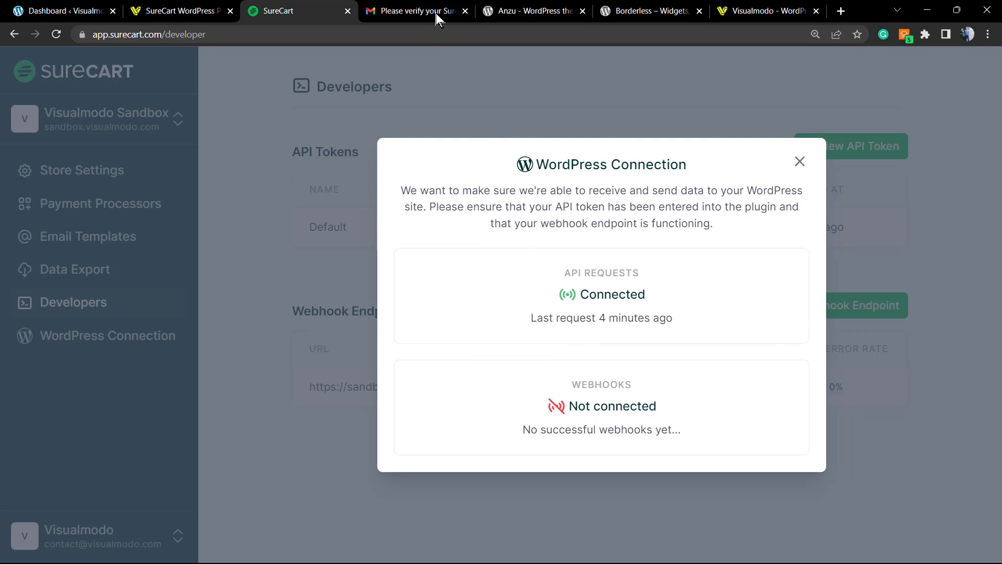
Step through the browser tabs to the Anzu theme page, ending on Visualmodo's homepage
click(73, 10)
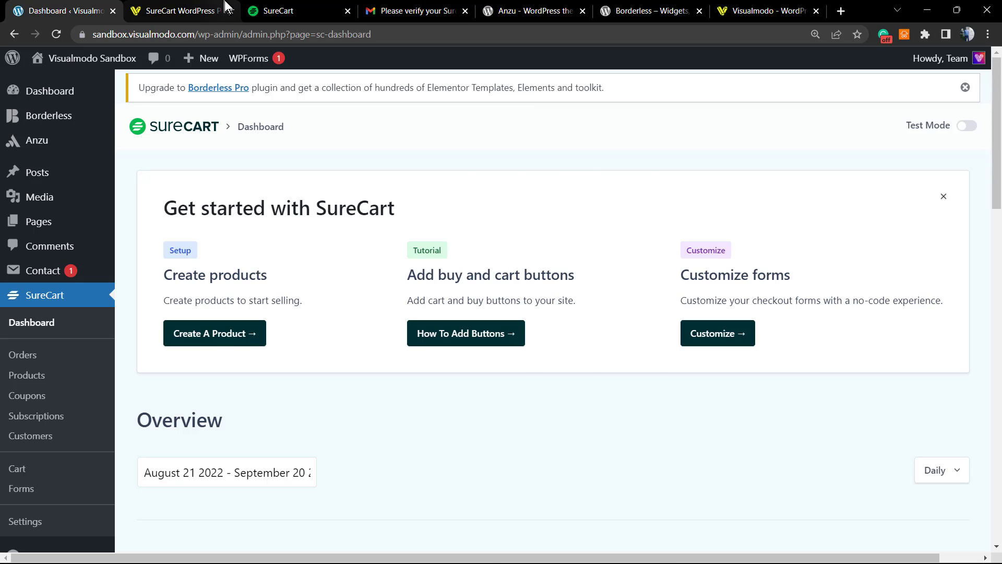
click(226, 7)
click(454, 8)
click(511, 8)
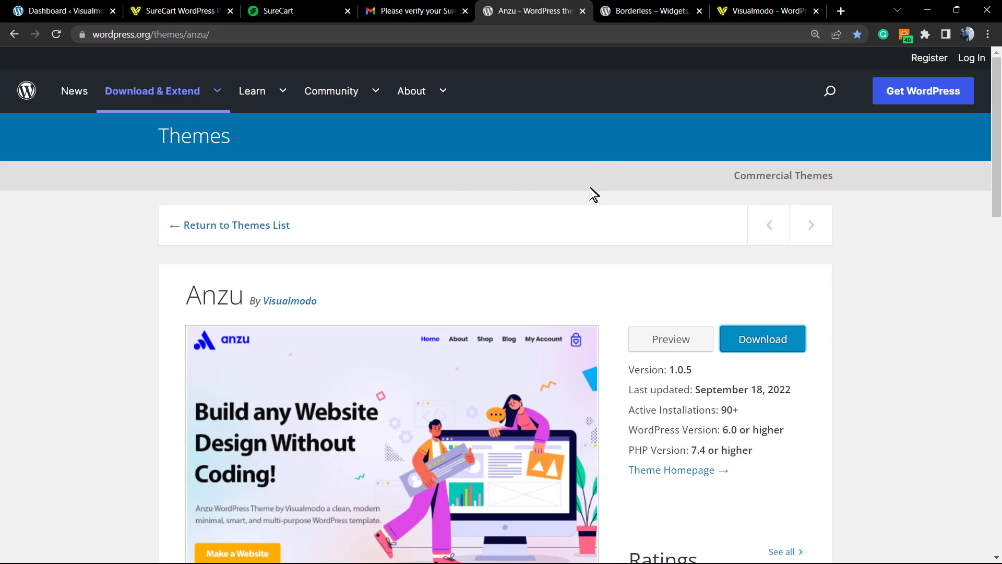
click(747, 11)
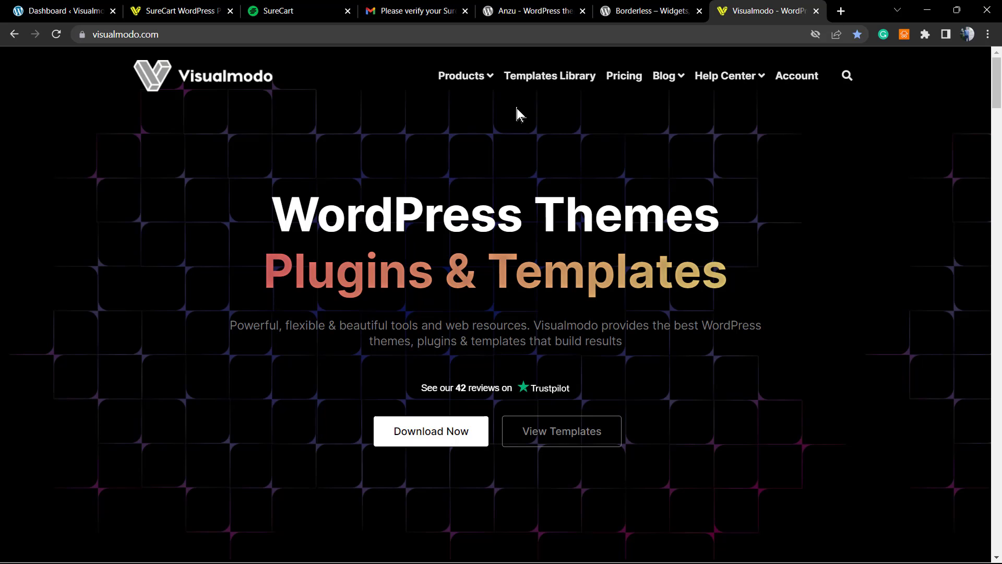
Open Visualmodo's Anzu Starter Templates Library, then the Borderless plugin page
click(522, 77)
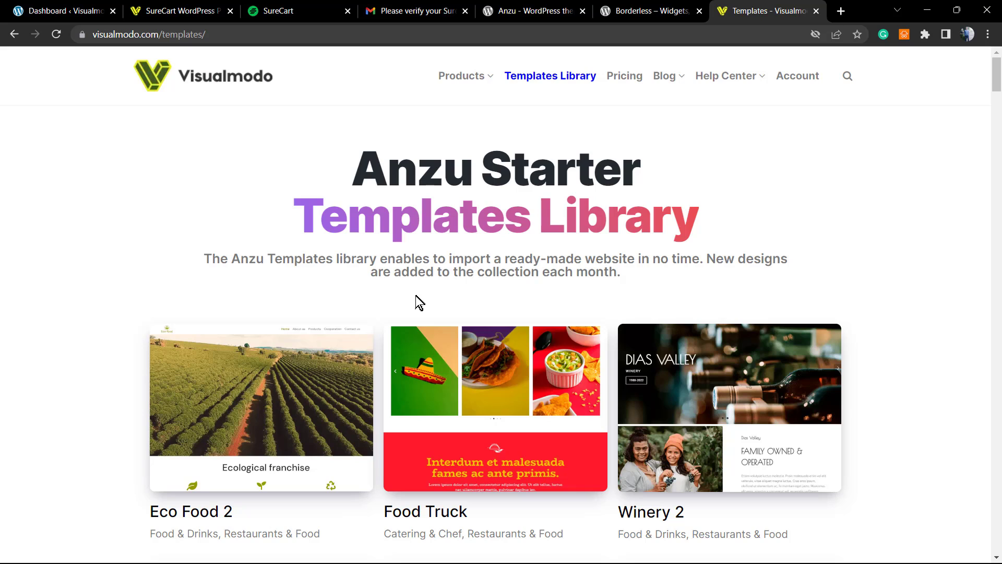
click(638, 7)
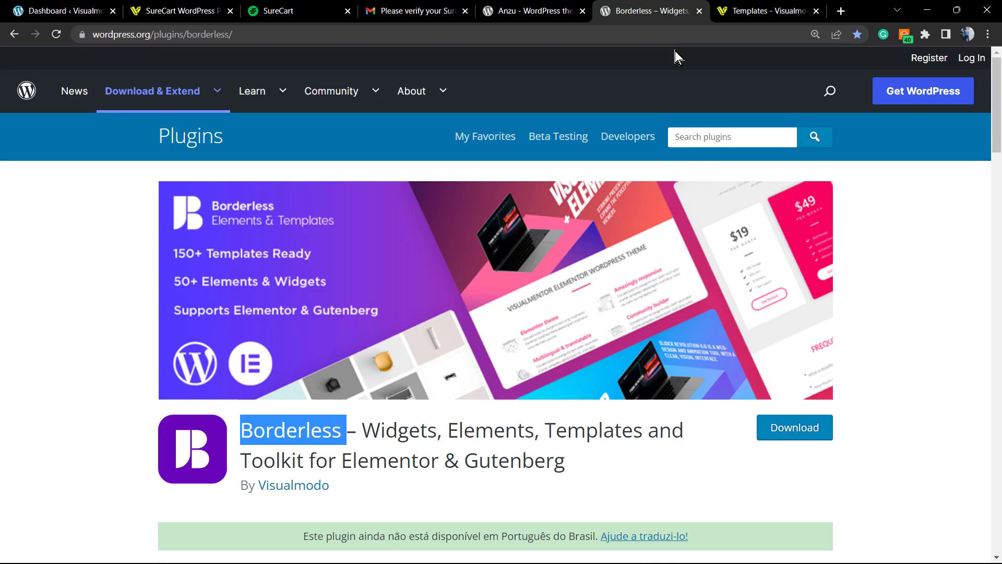
Return to the Anzu theme page and highlight the theme name Anzu
click(577, 7)
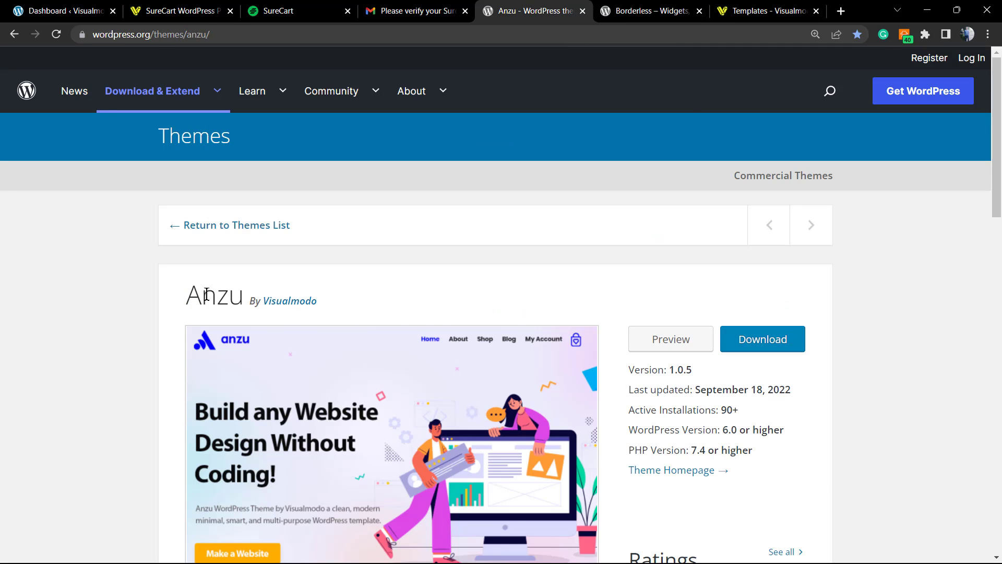
double_click(208, 286)
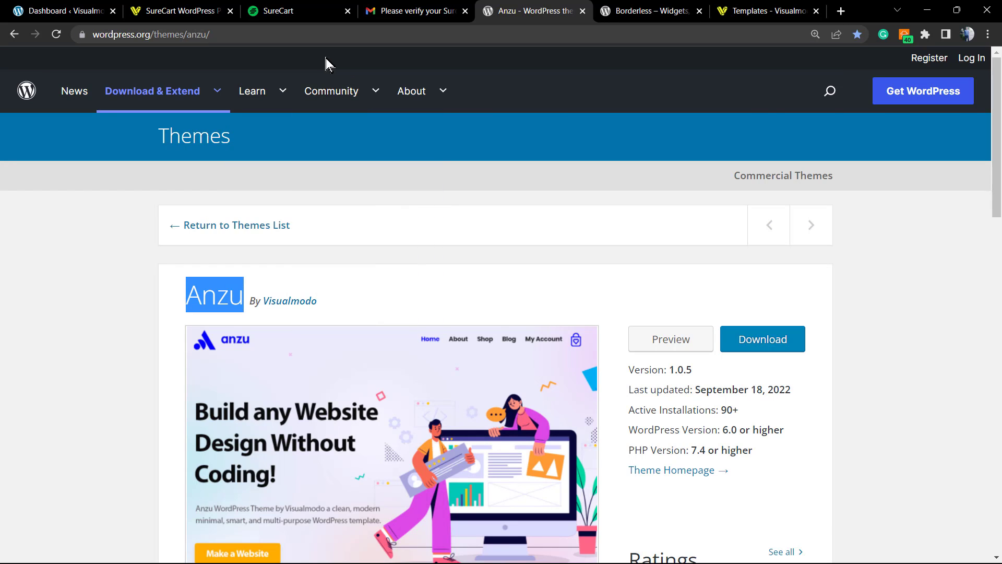
Return to the SureCart review article's title and highlight the word SureCart
click(308, 8)
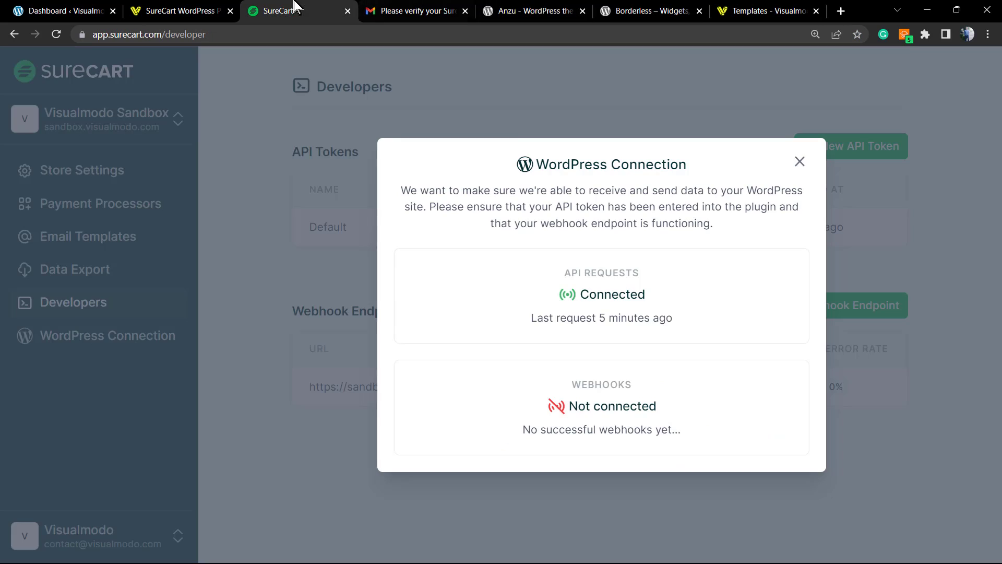
click(184, 7)
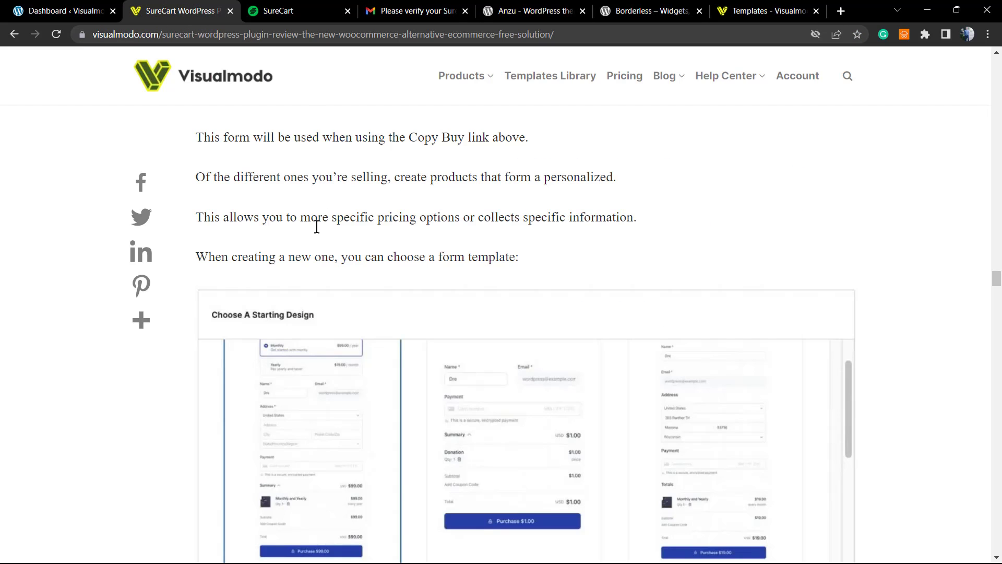
scroll(306, 318, up, 5)
scroll(306, 318, up, 10)
scroll(306, 318, up, 10)
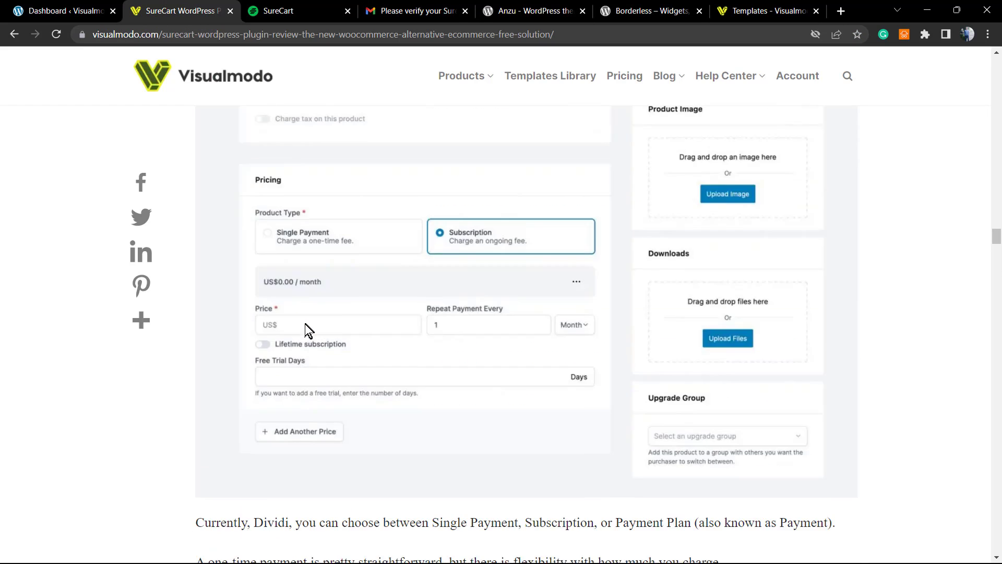
scroll(305, 323, up, 10)
scroll(304, 325, up, 5)
scroll(304, 324, up, 5)
scroll(304, 325, up, 5)
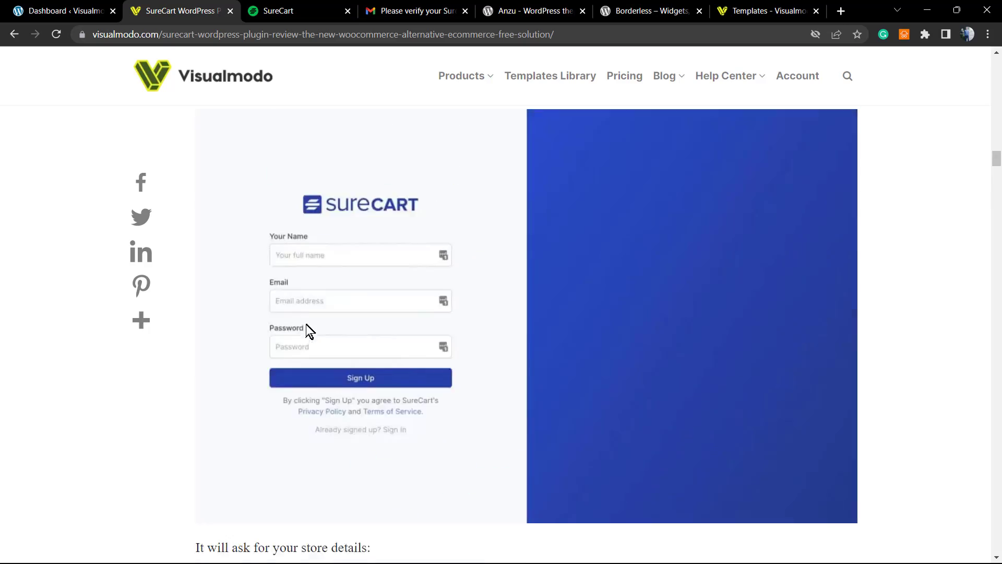
scroll(302, 326, up, 5)
scroll(297, 333, up, 5)
scroll(296, 333, up, 5)
scroll(296, 333, up, 5)
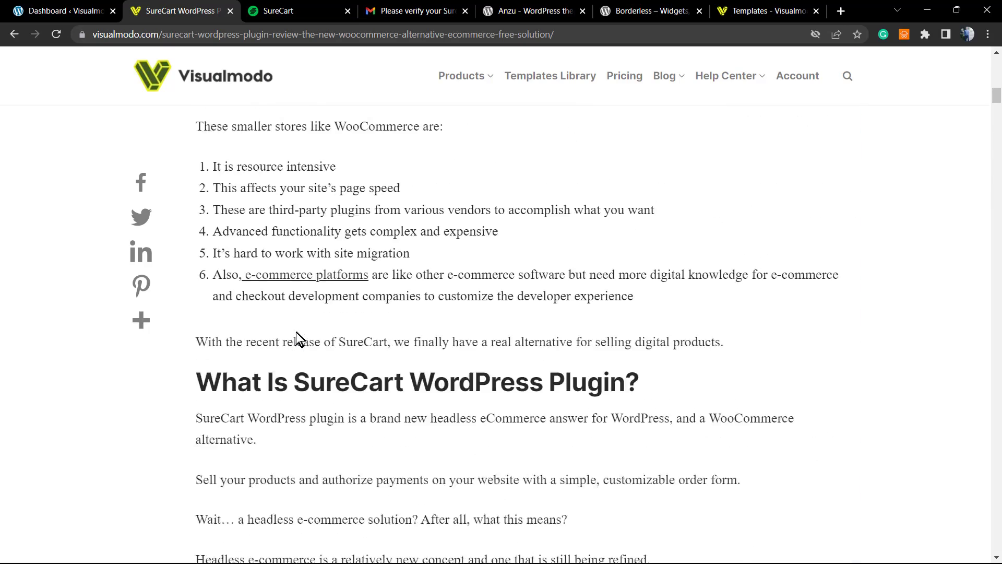
scroll(296, 332, up, 5)
scroll(296, 332, up, 5)
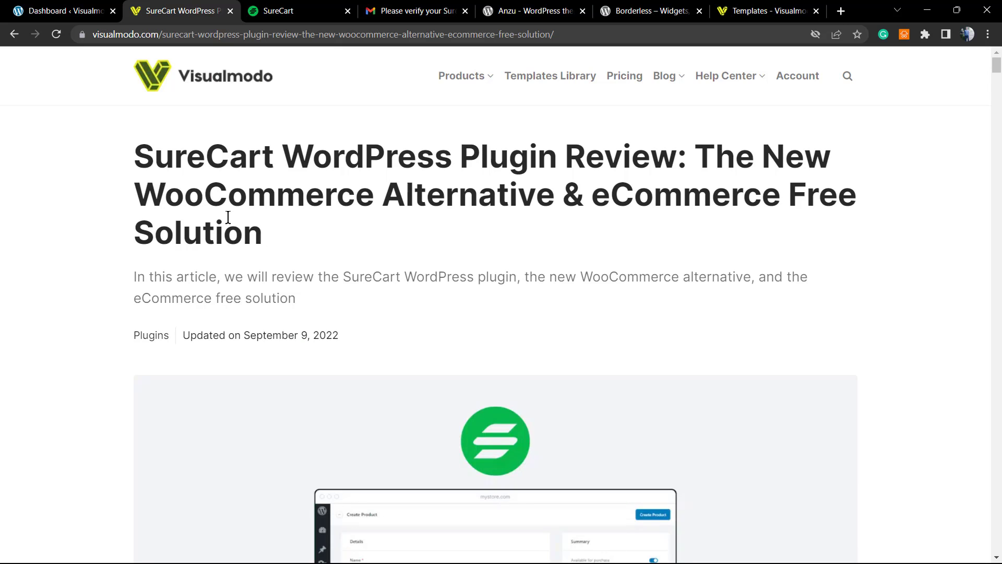
double_click(151, 167)
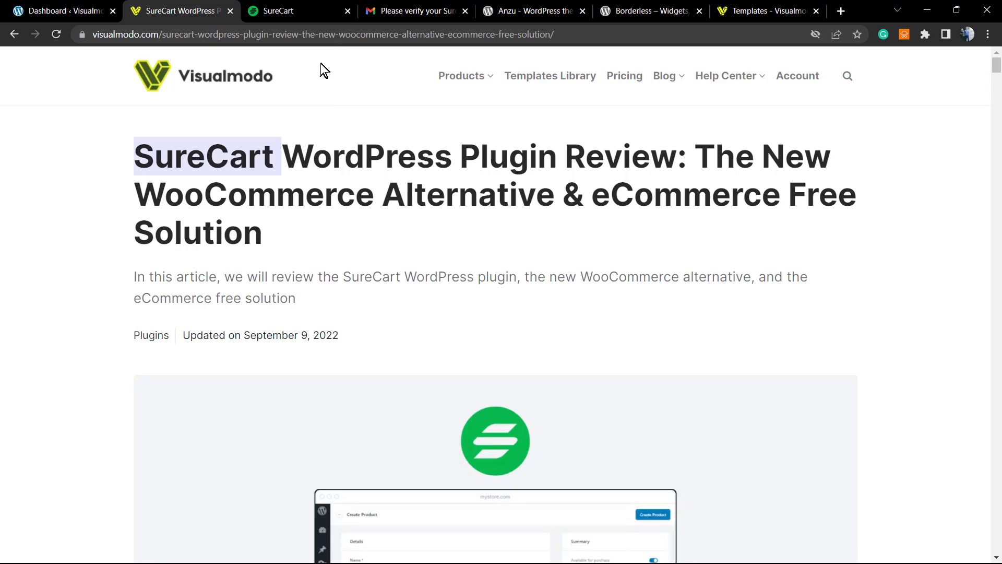